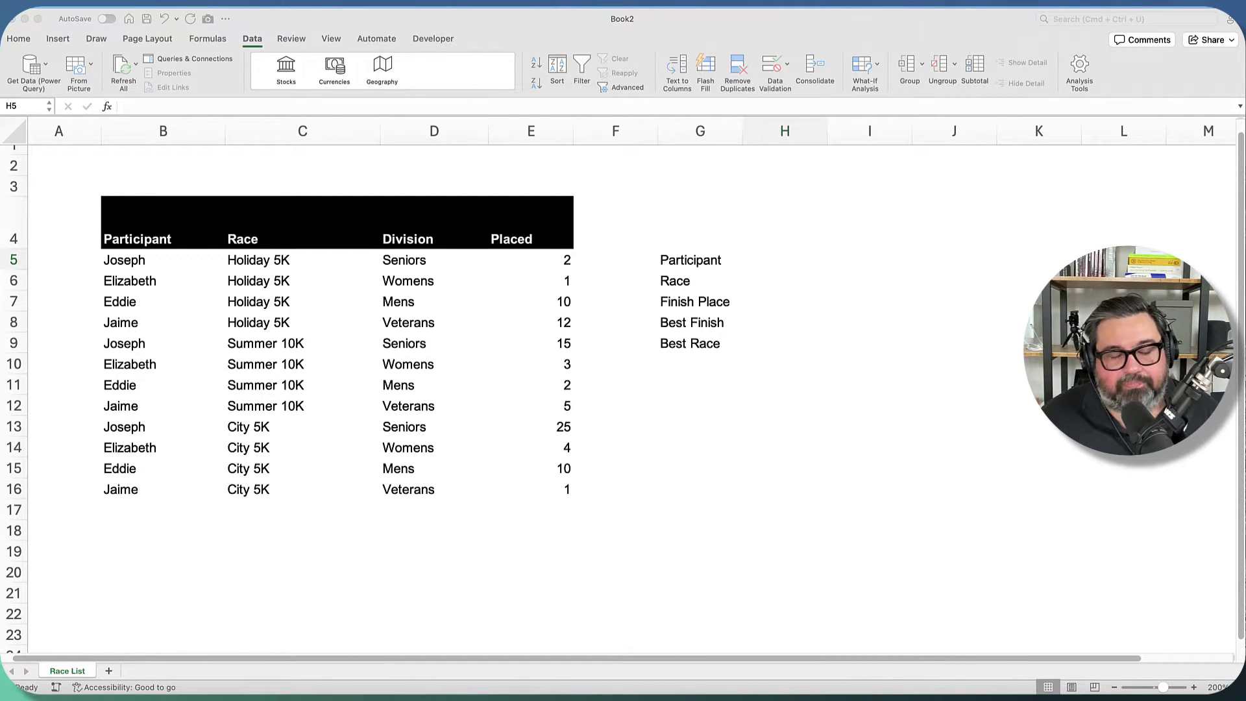
Give H5 a list validation dropdown sourced from the participant names B5:B16
left_click(768, 264)
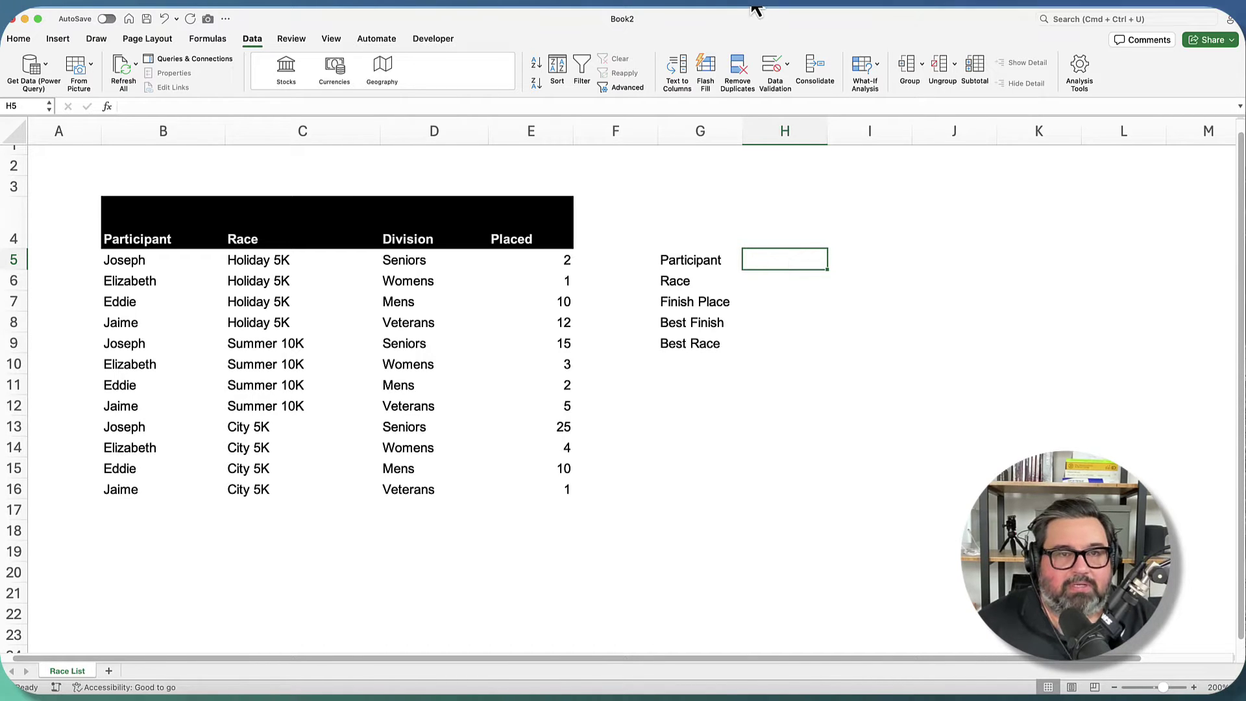
left_click(771, 65)
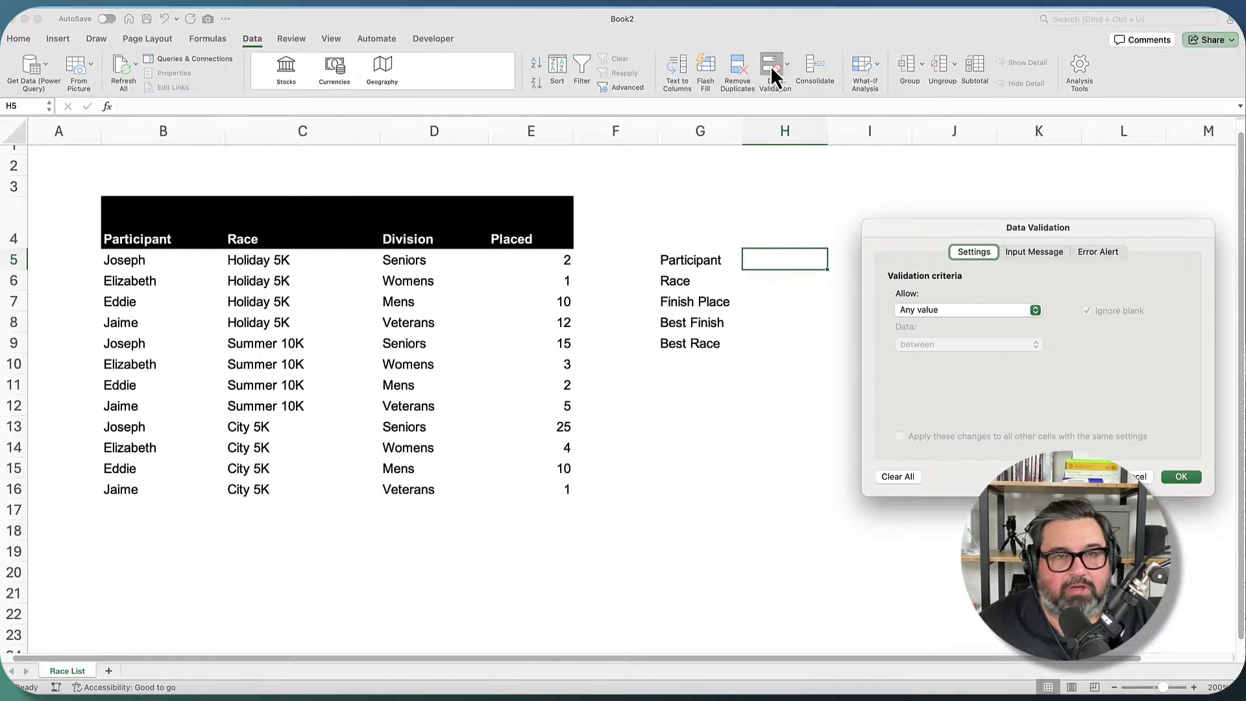
left_click(963, 311)
left_click(940, 352)
left_click(1176, 380)
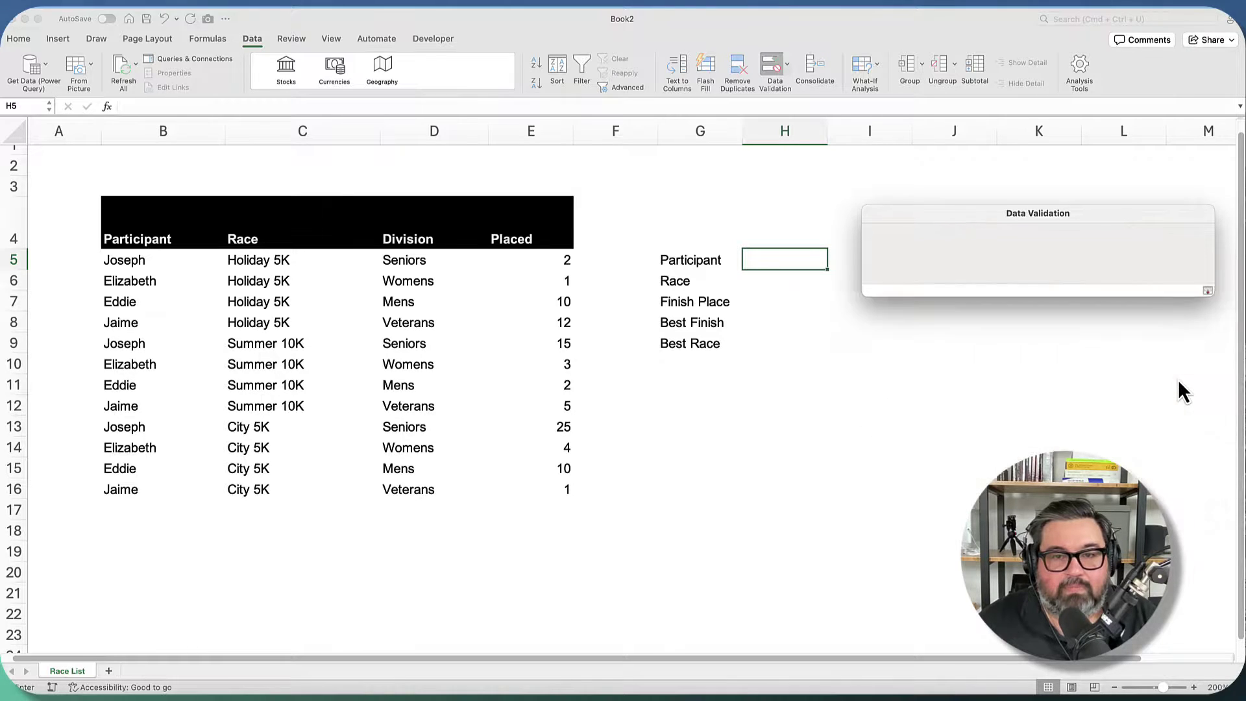
left_click_drag(143, 260, 135, 491)
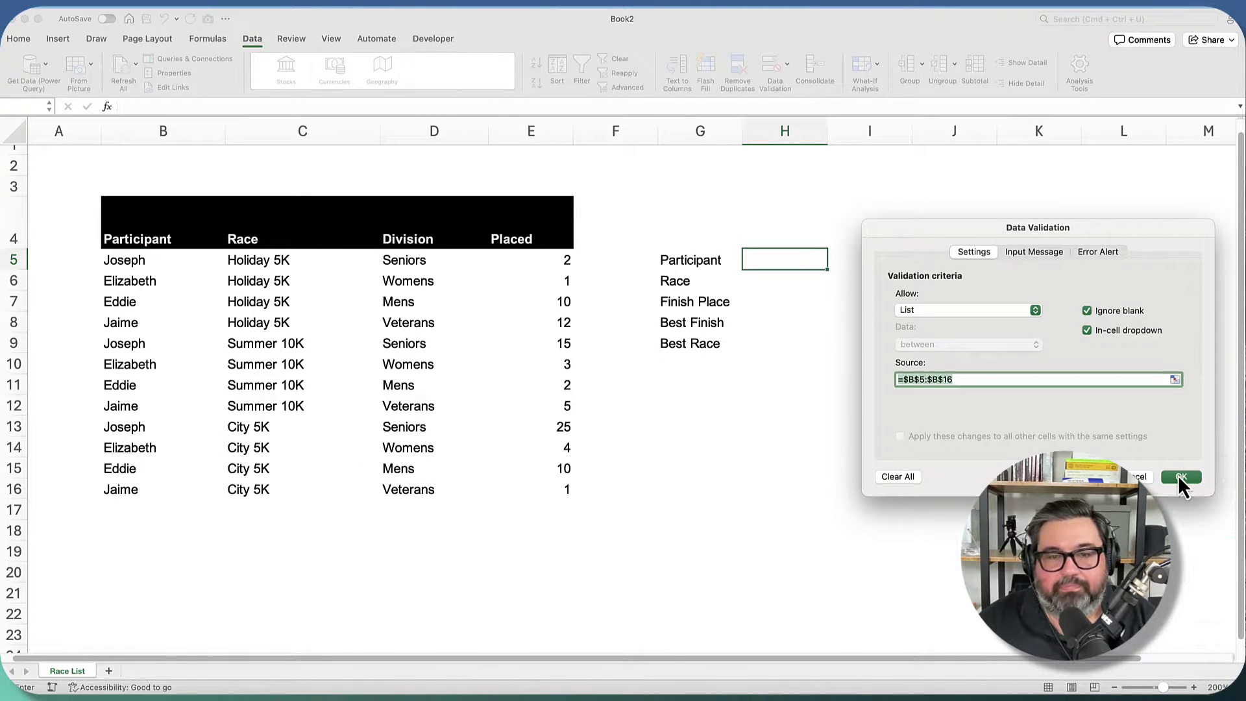
left_click(1180, 477)
Set H6's validation to a list sourced from the race names C5:C15
left_click(774, 281)
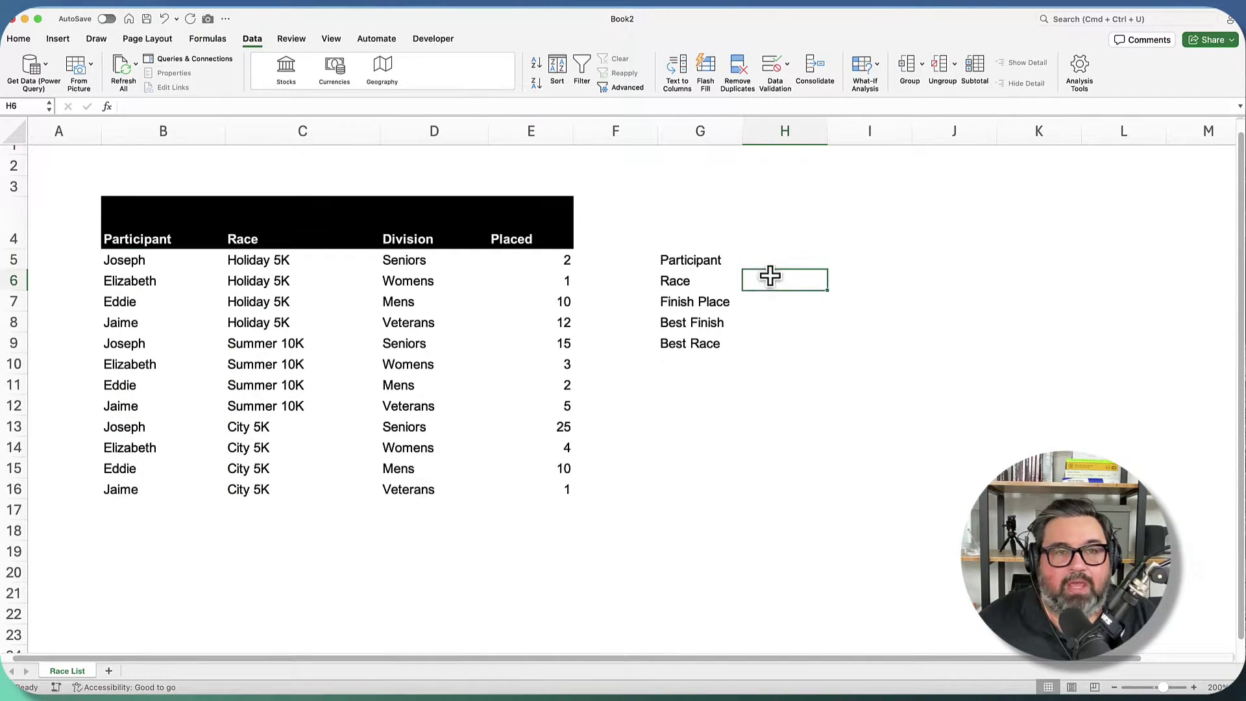
left_click(771, 65)
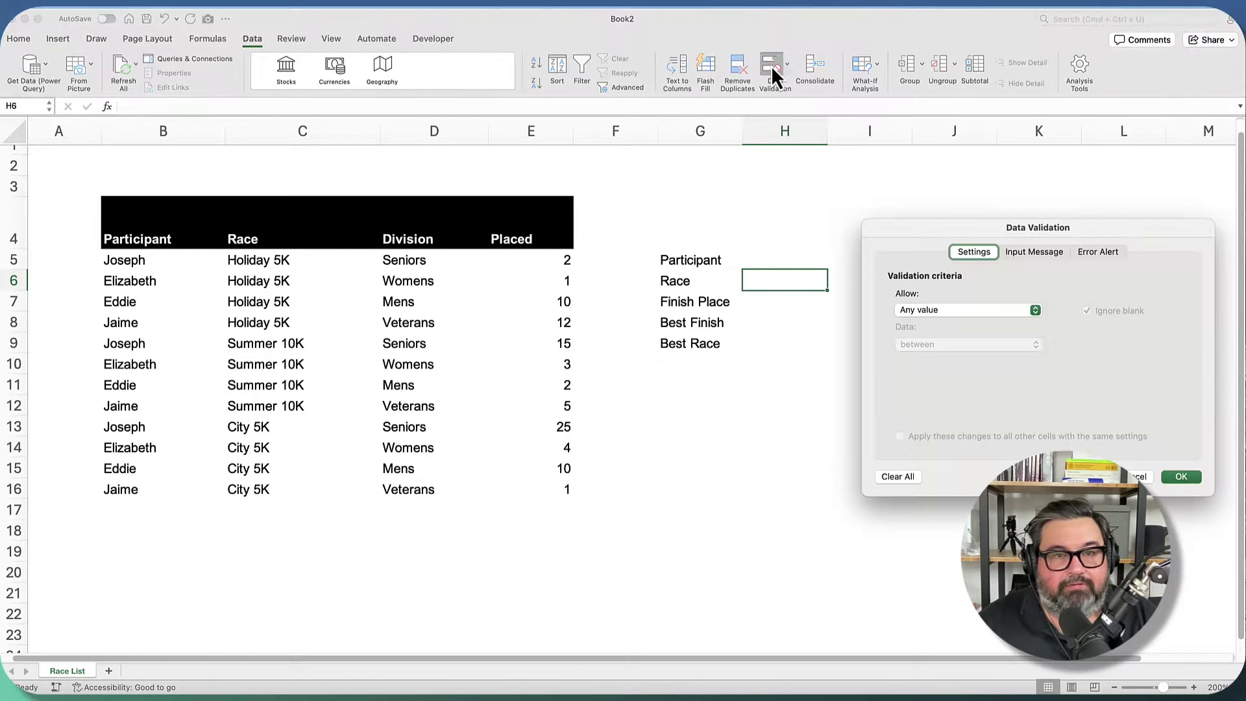
left_click(949, 309)
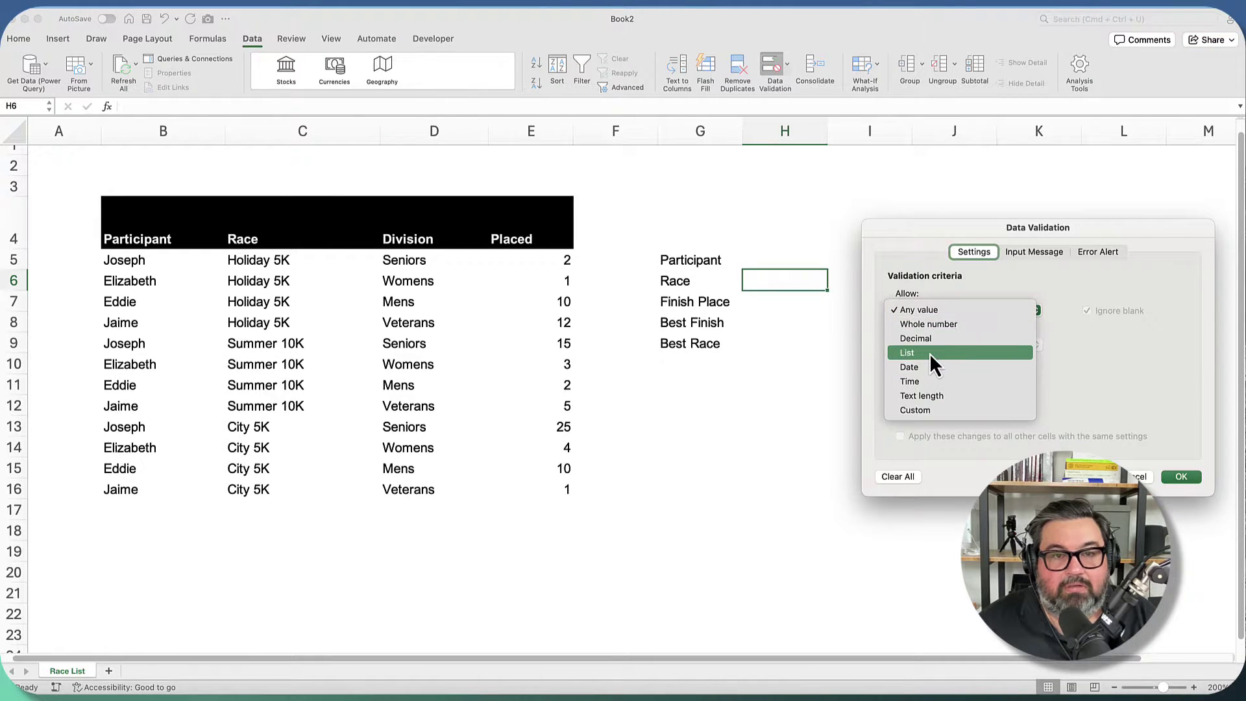
left_click(929, 353)
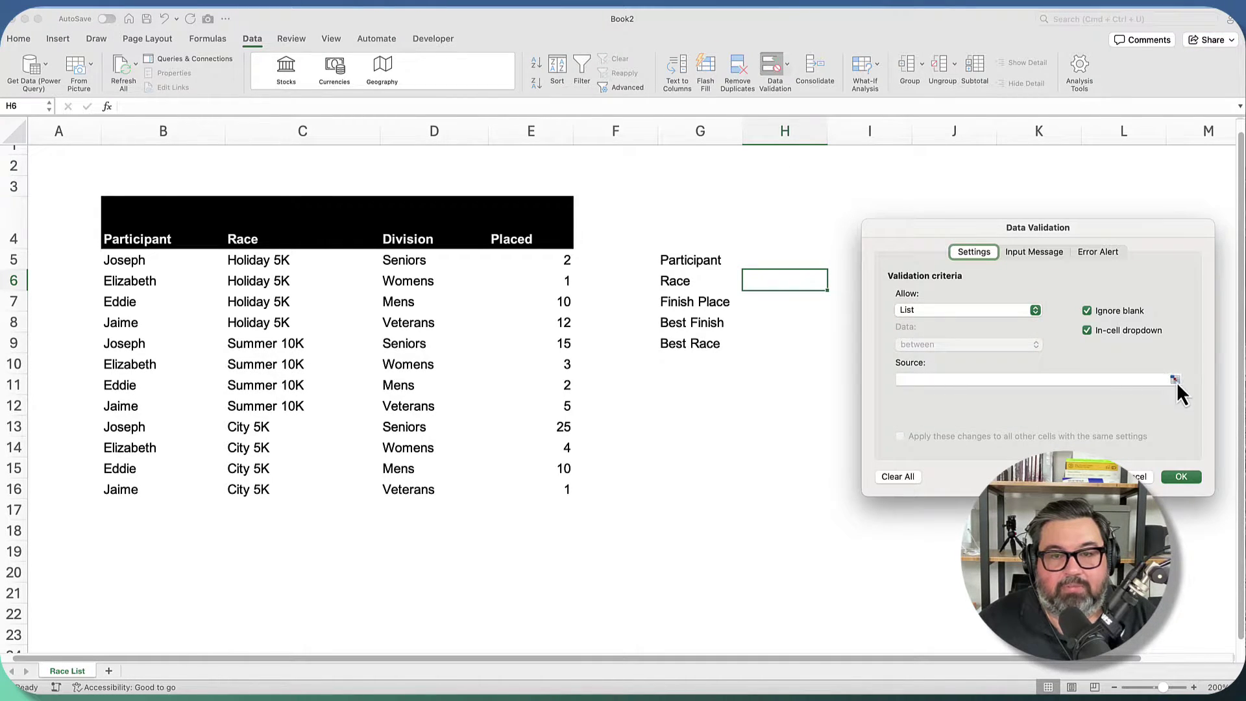
left_click(1176, 380)
left_click_drag(267, 258, 279, 487)
Confirm the race dropdown, then pick Joseph in H5 and Holiday 5K in H6
left_click(1179, 477)
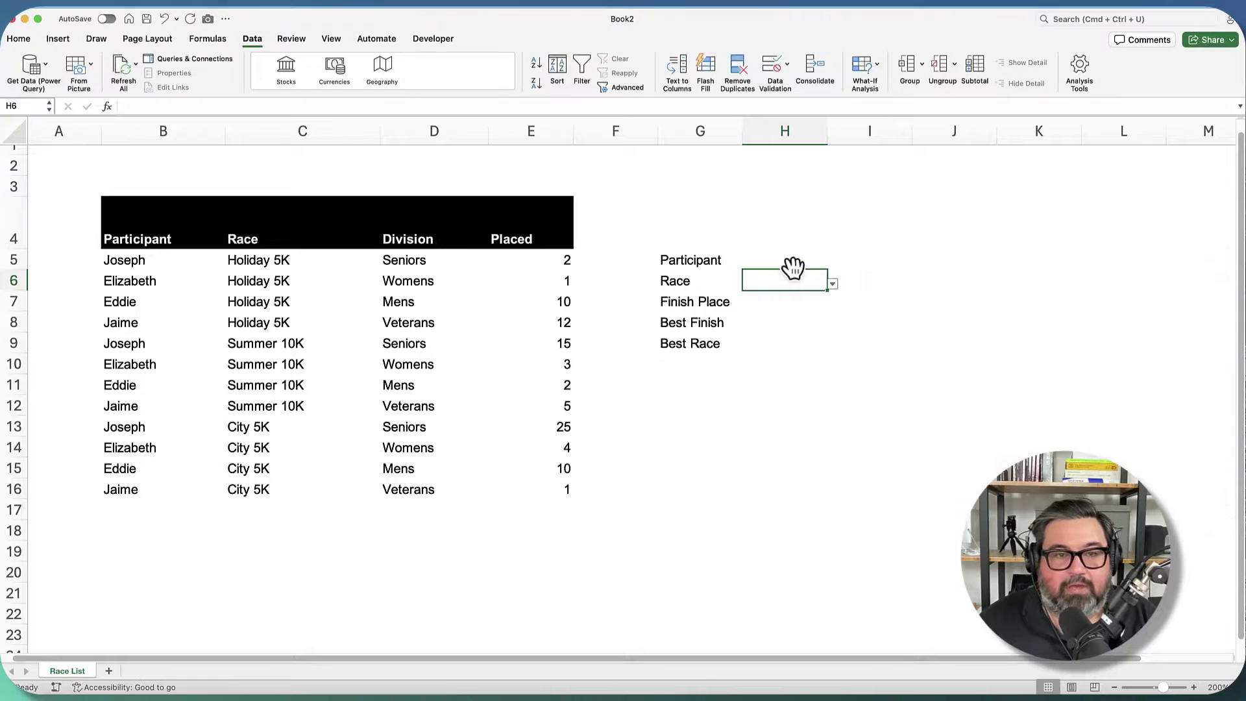
left_click(802, 258)
left_click(833, 264)
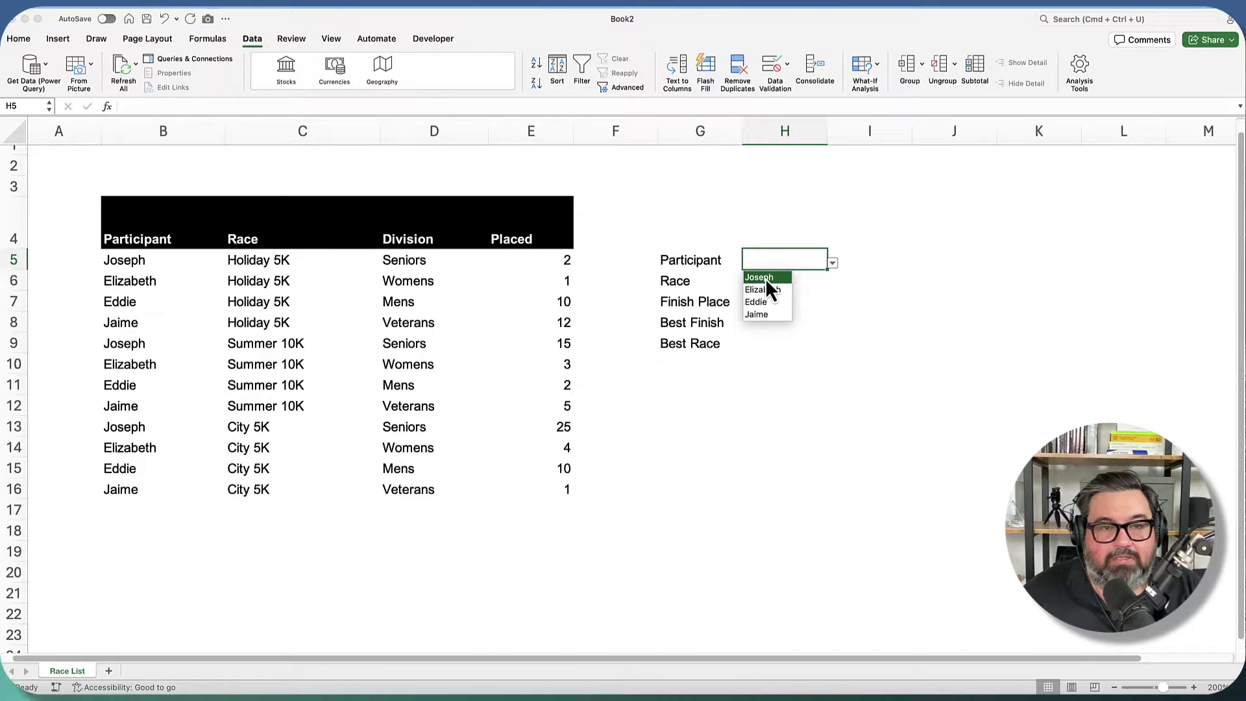
left_click(765, 278)
left_click(803, 283)
left_click(834, 286)
left_click(773, 299)
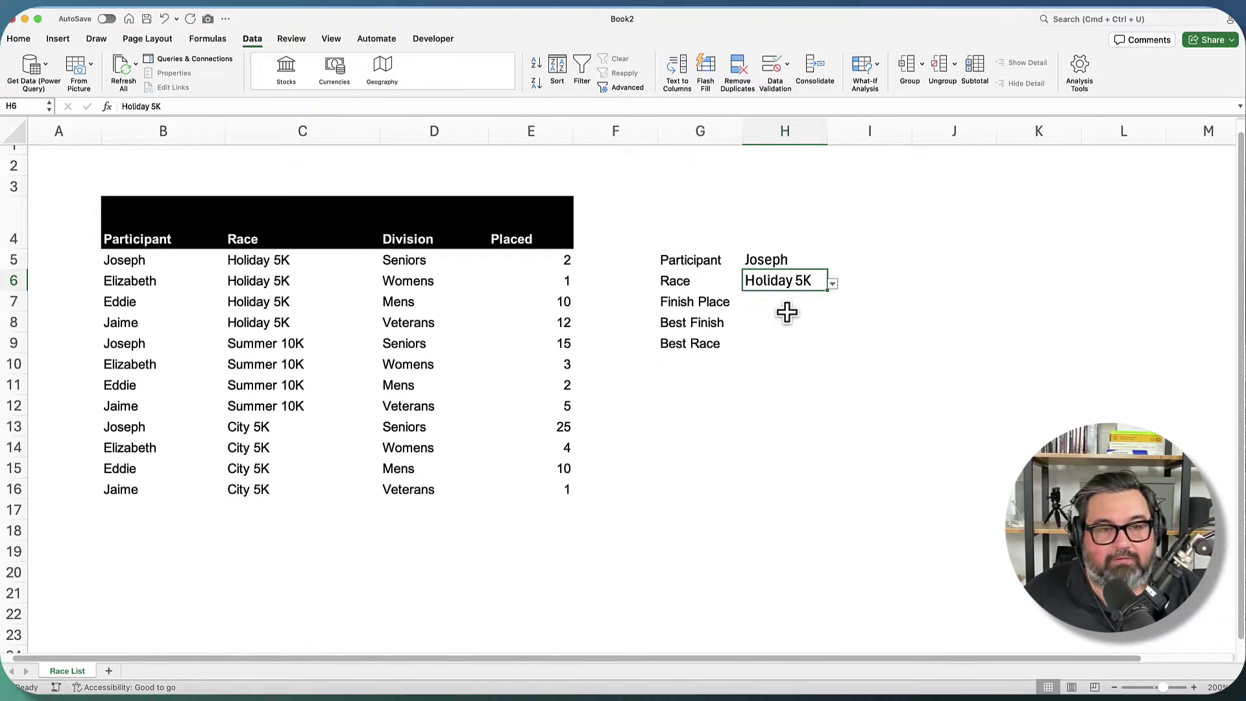
left_click(799, 303)
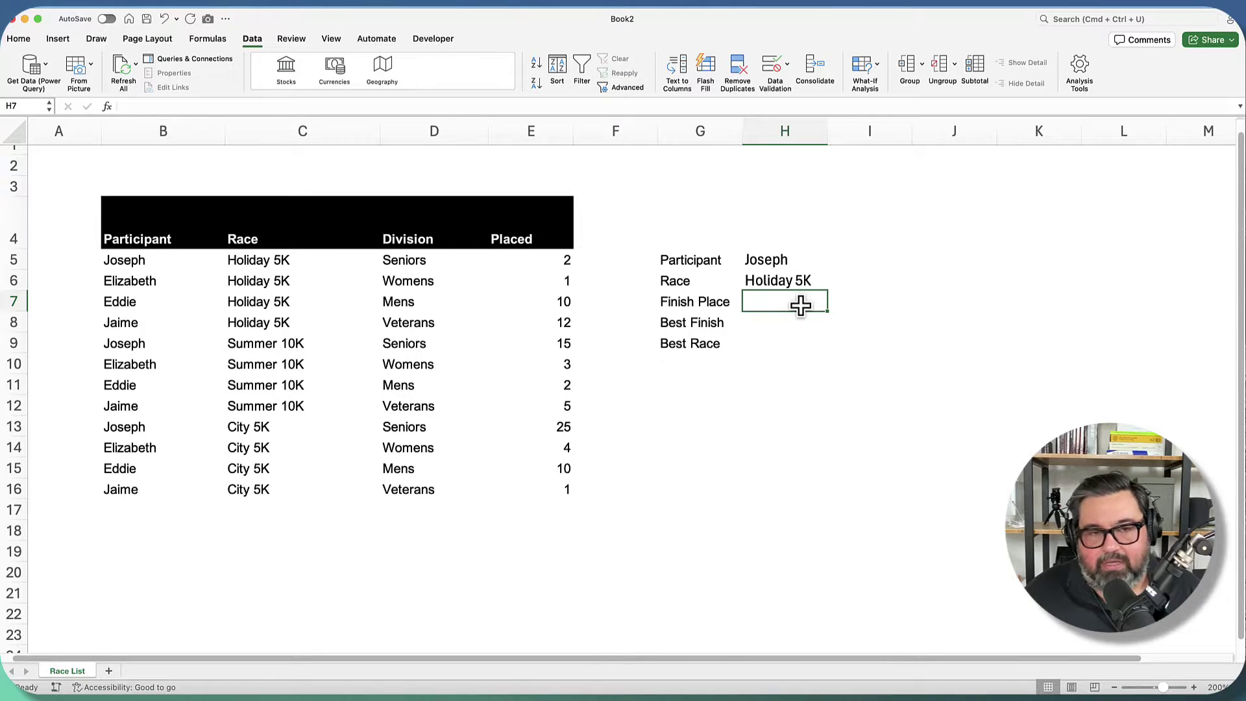
Start H7's XLOOKUP with lookup value 1 and the criterion (B5:B16=H5)
type("=XL")
key("Tab")
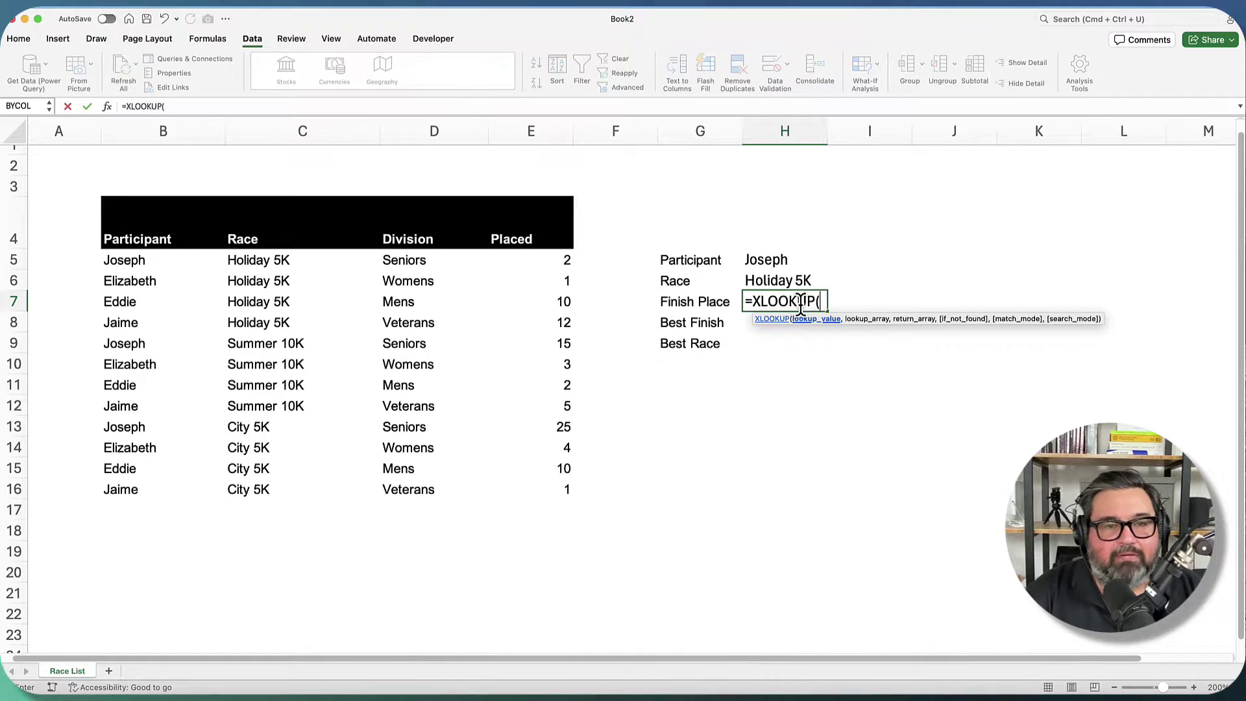
type("1,(")
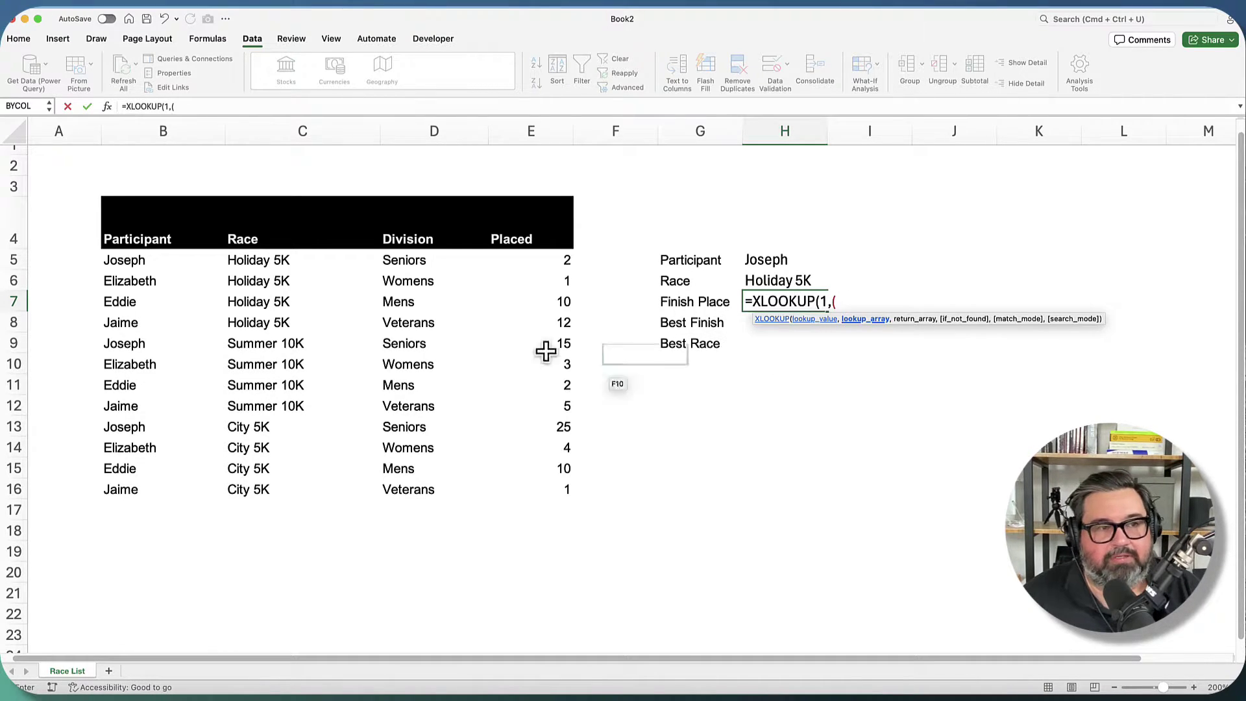
left_click_drag(153, 261, 153, 487)
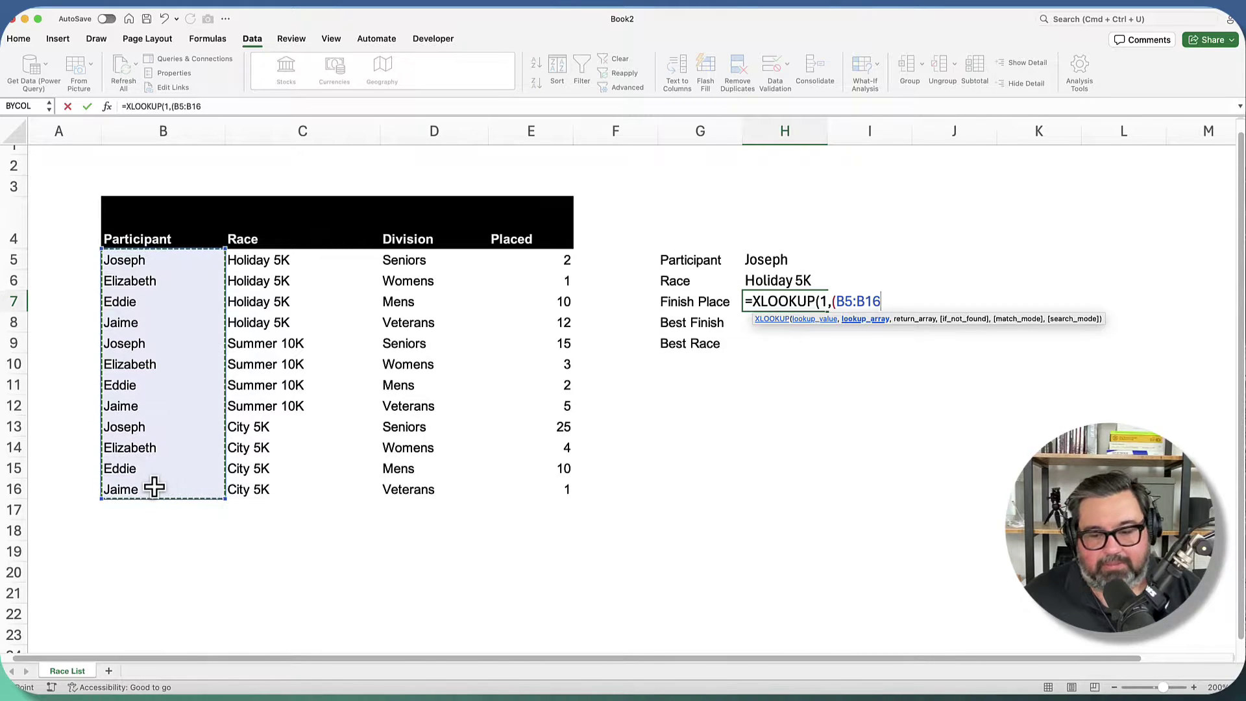
type("=")
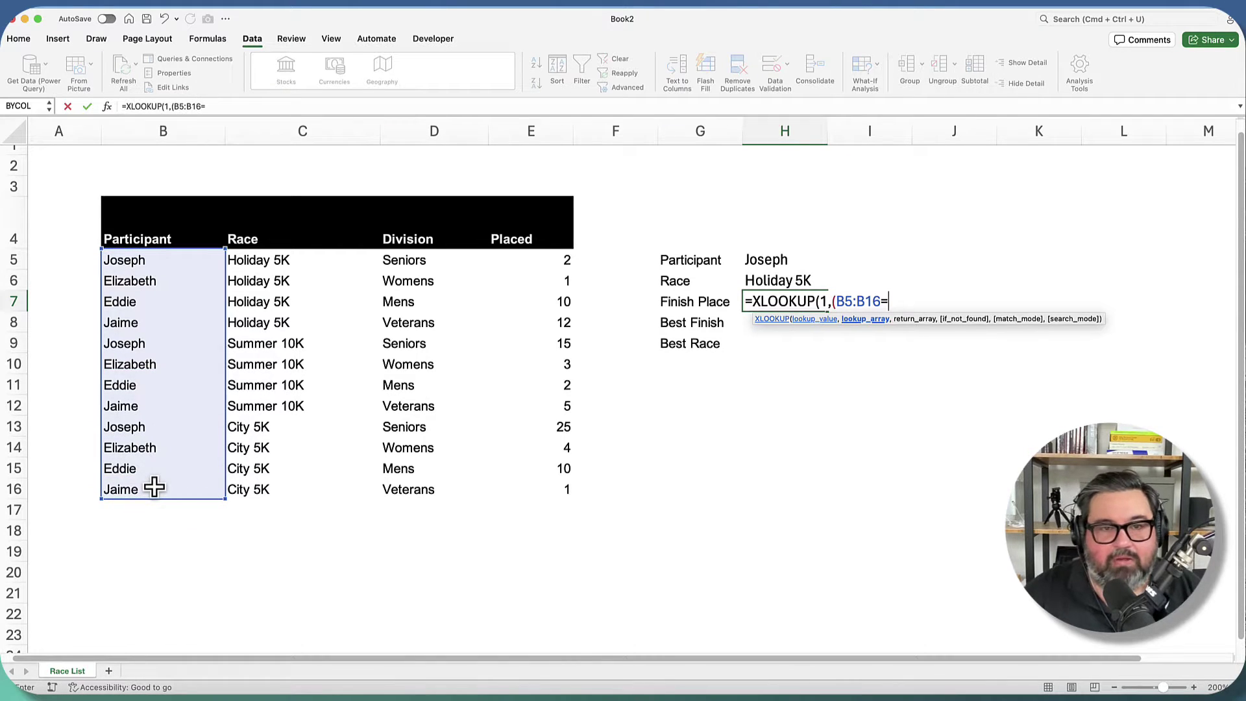
left_click(772, 258)
type(")*(")
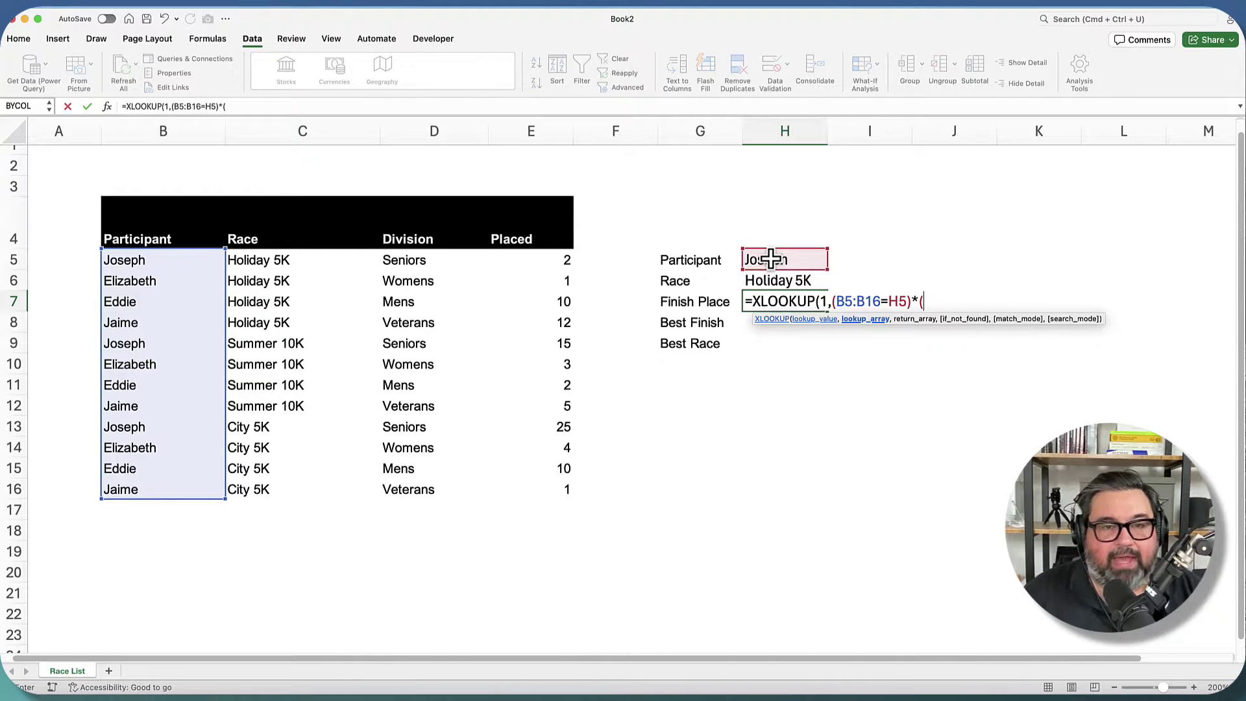
Add the (C5:C16=H6) criterion and return range E5:E16, then commit the formula
left_click_drag(273, 260, 285, 488)
type("=")
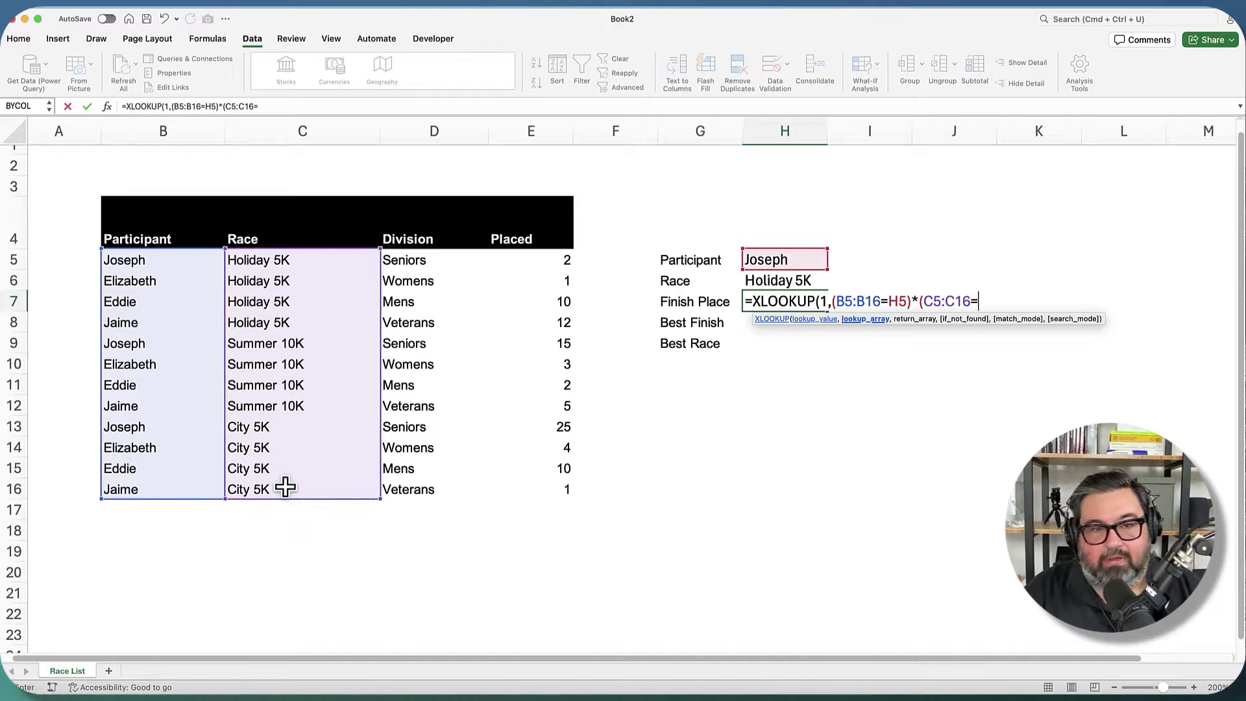
left_click(797, 280)
type("),")
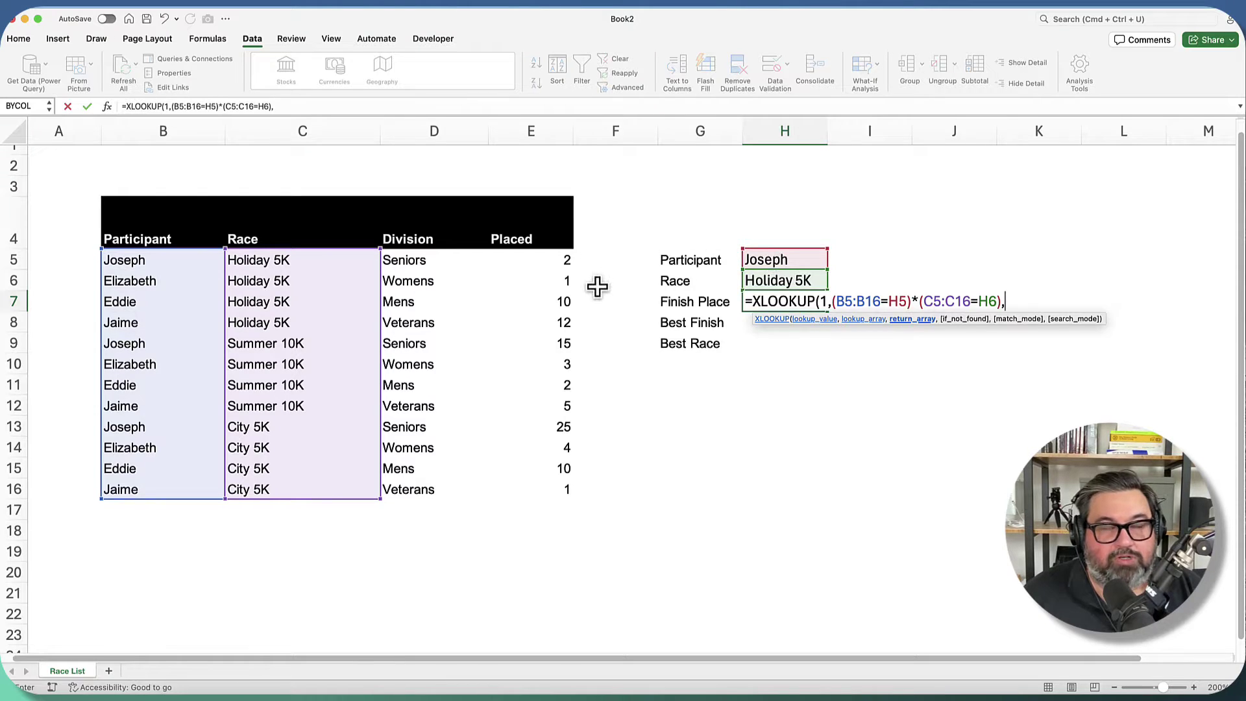
left_click(545, 262)
left_click_drag(546, 261, 551, 492)
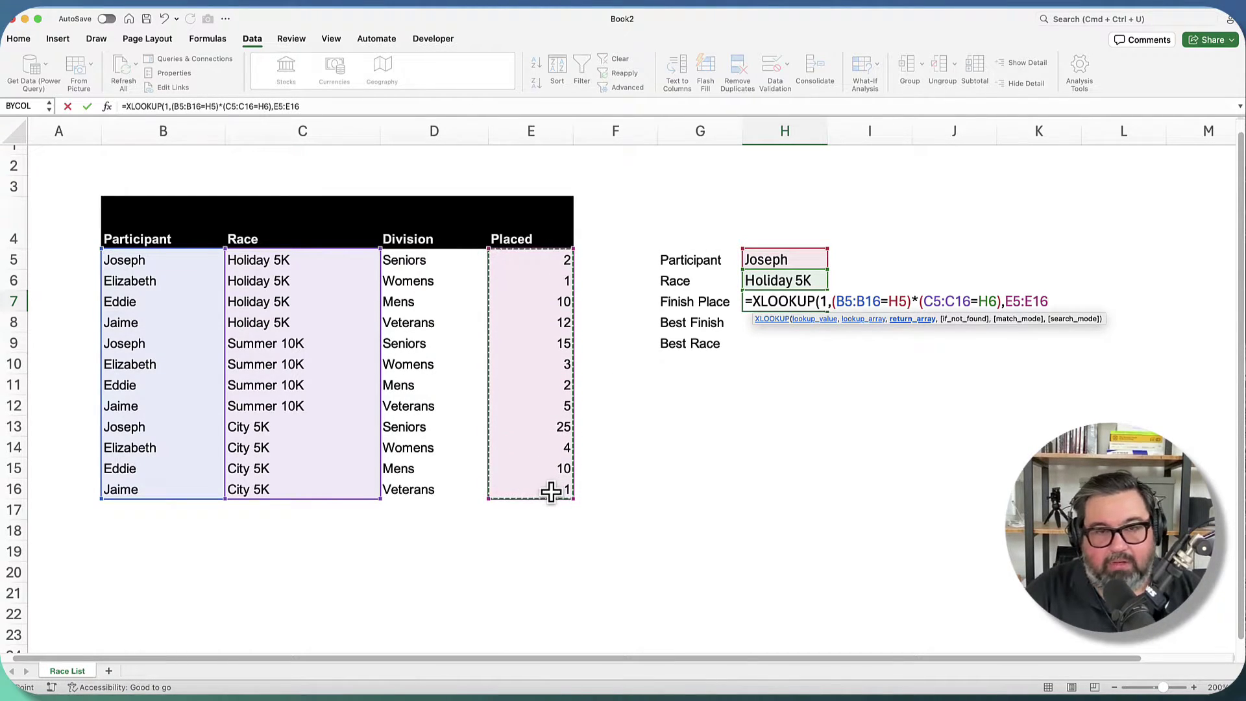
type(")")
key("Return")
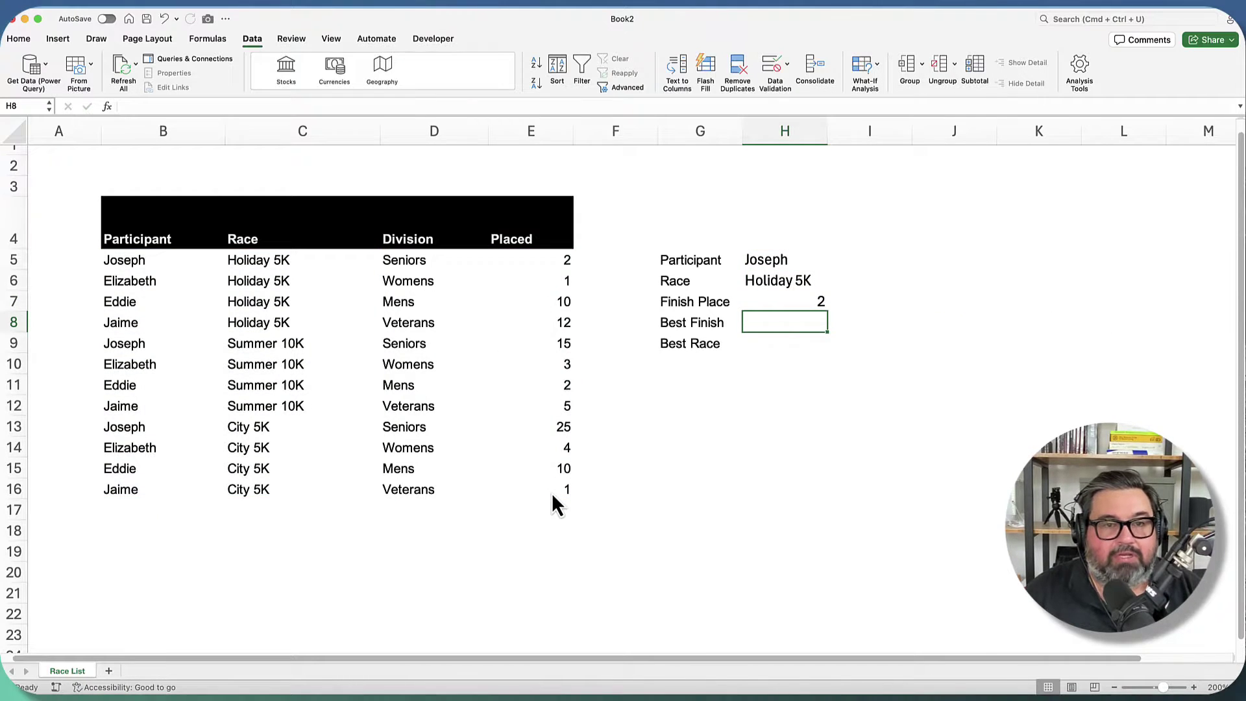
key("Up")
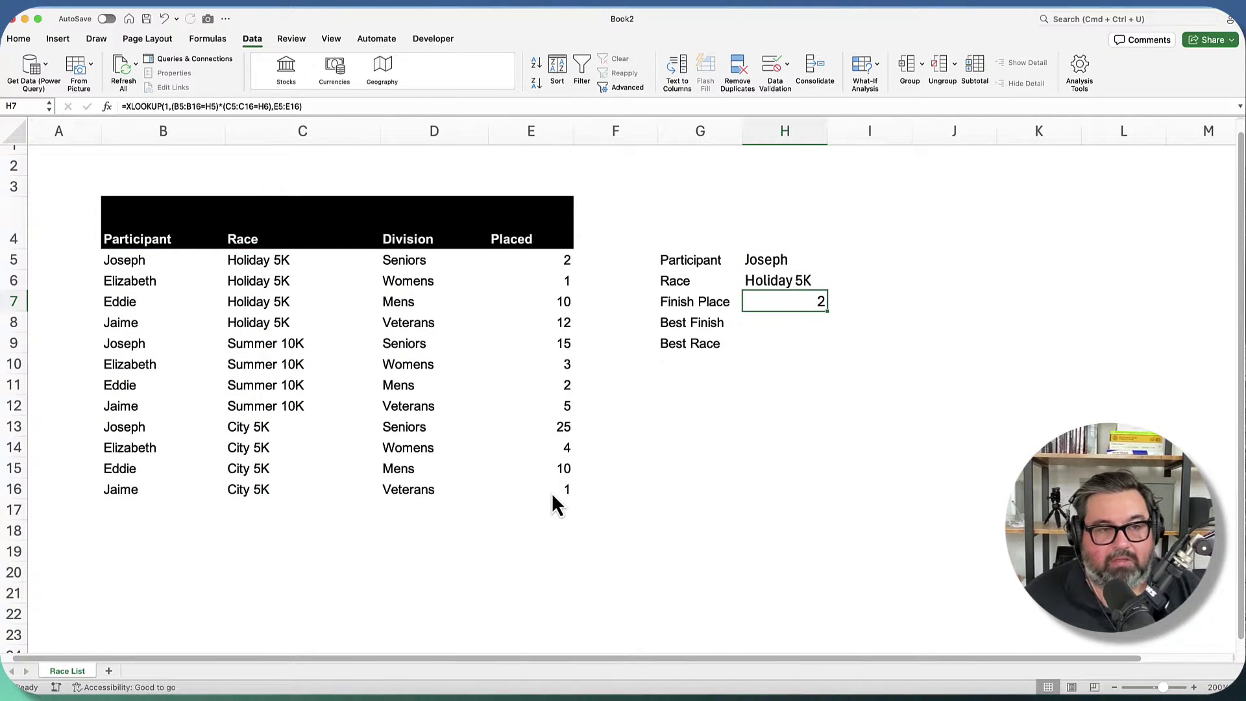
left_click(788, 280)
left_click(833, 284)
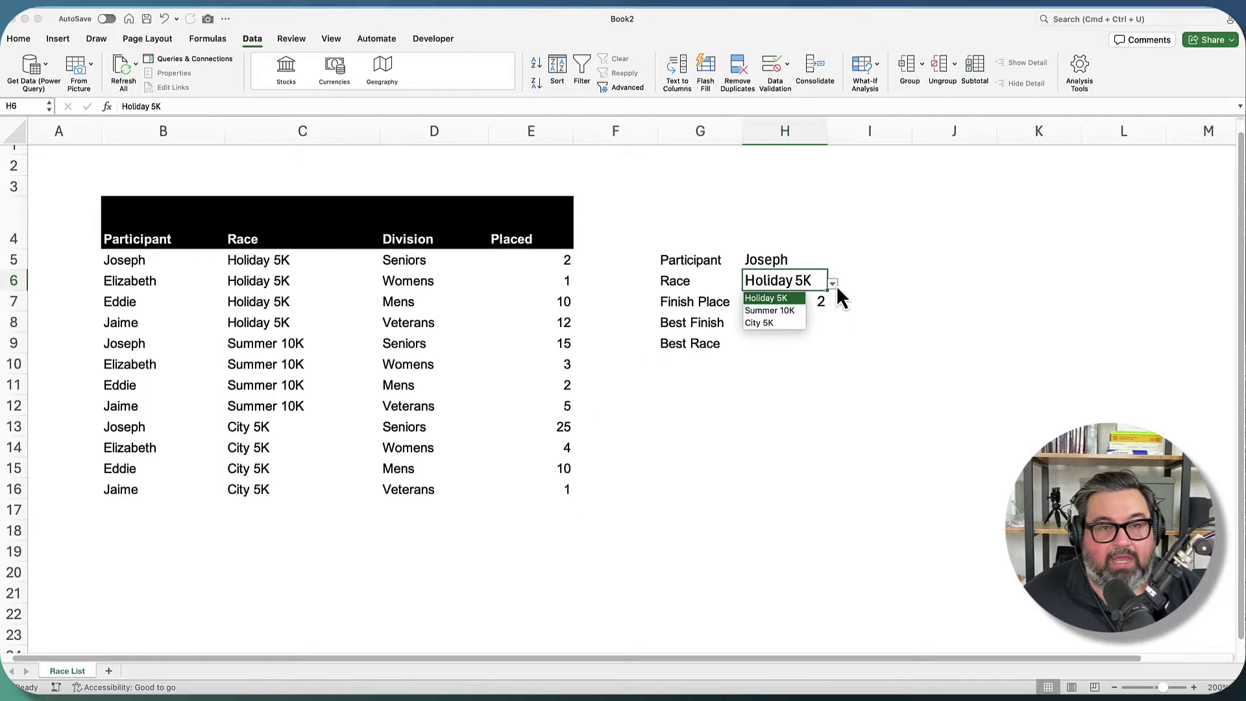
left_click(797, 324)
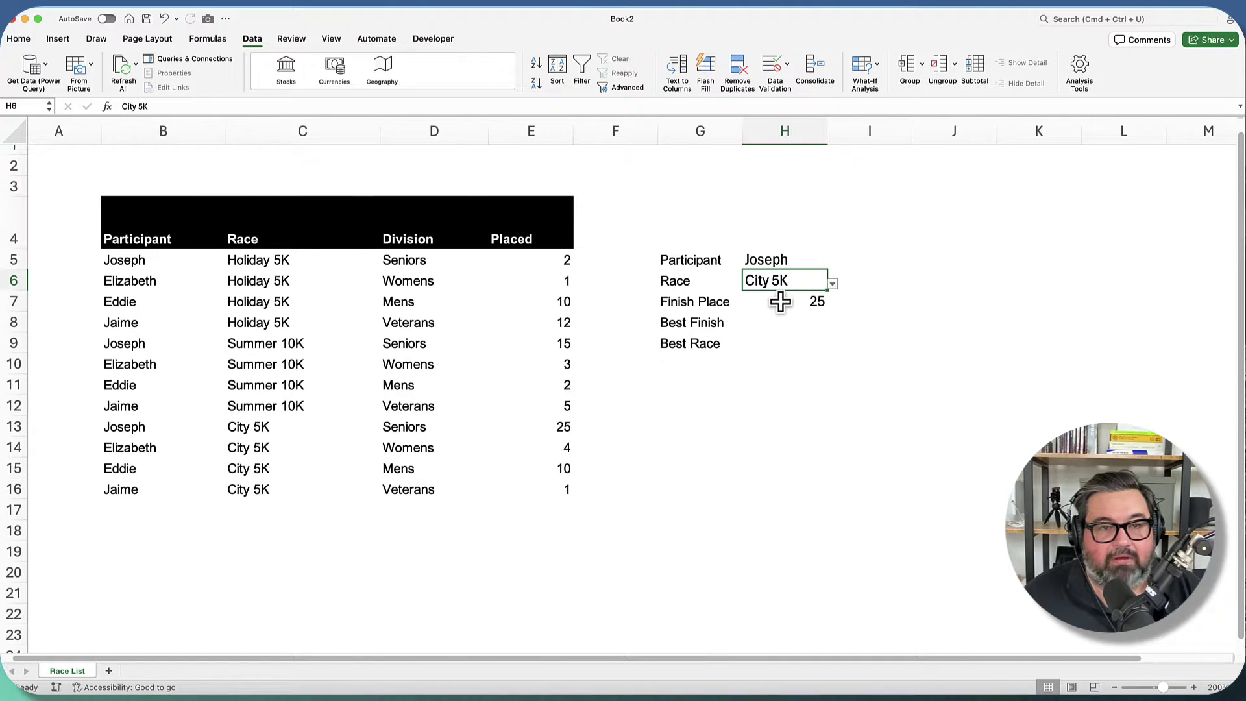
left_click(802, 259)
left_click(832, 263)
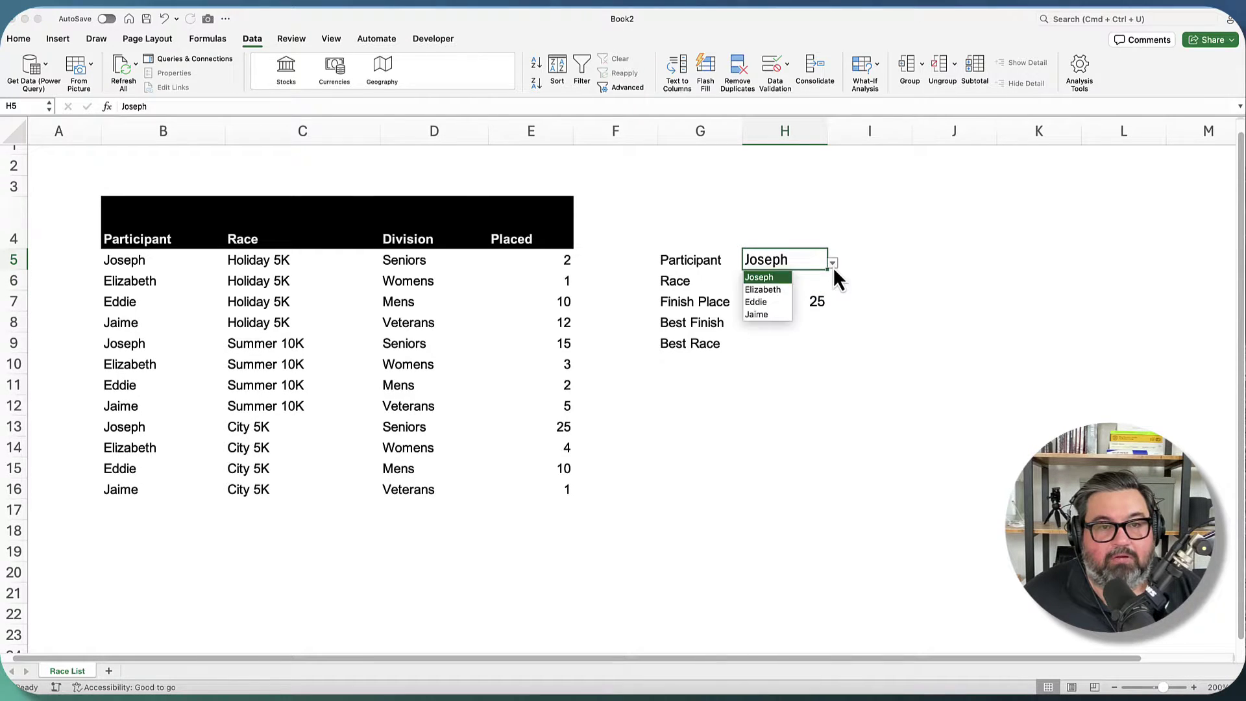
left_click(774, 304)
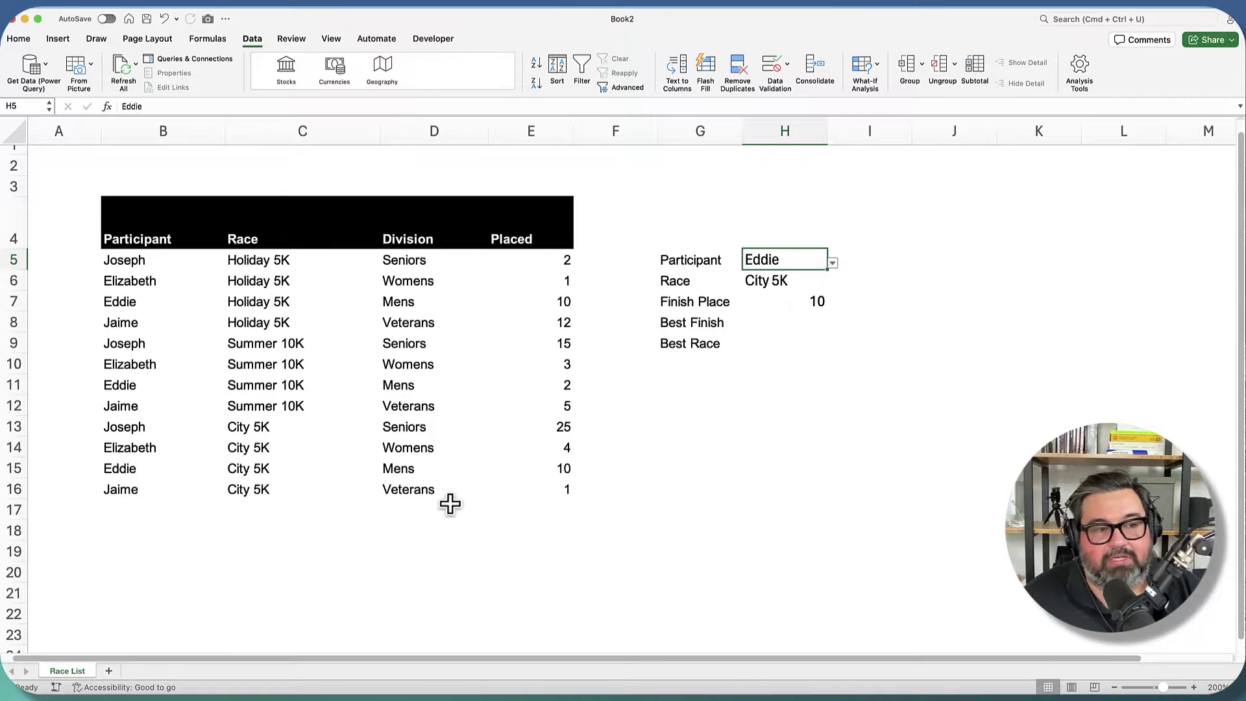
left_click_drag(523, 467, 208, 468)
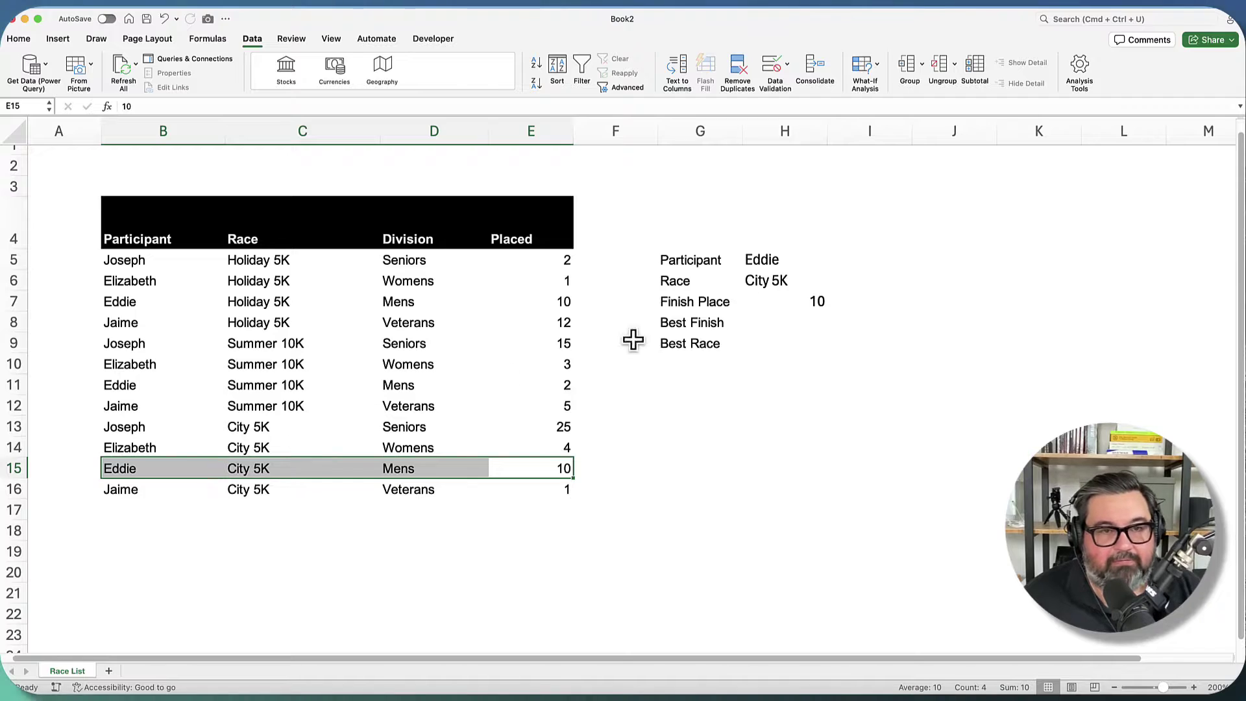
left_click(780, 331)
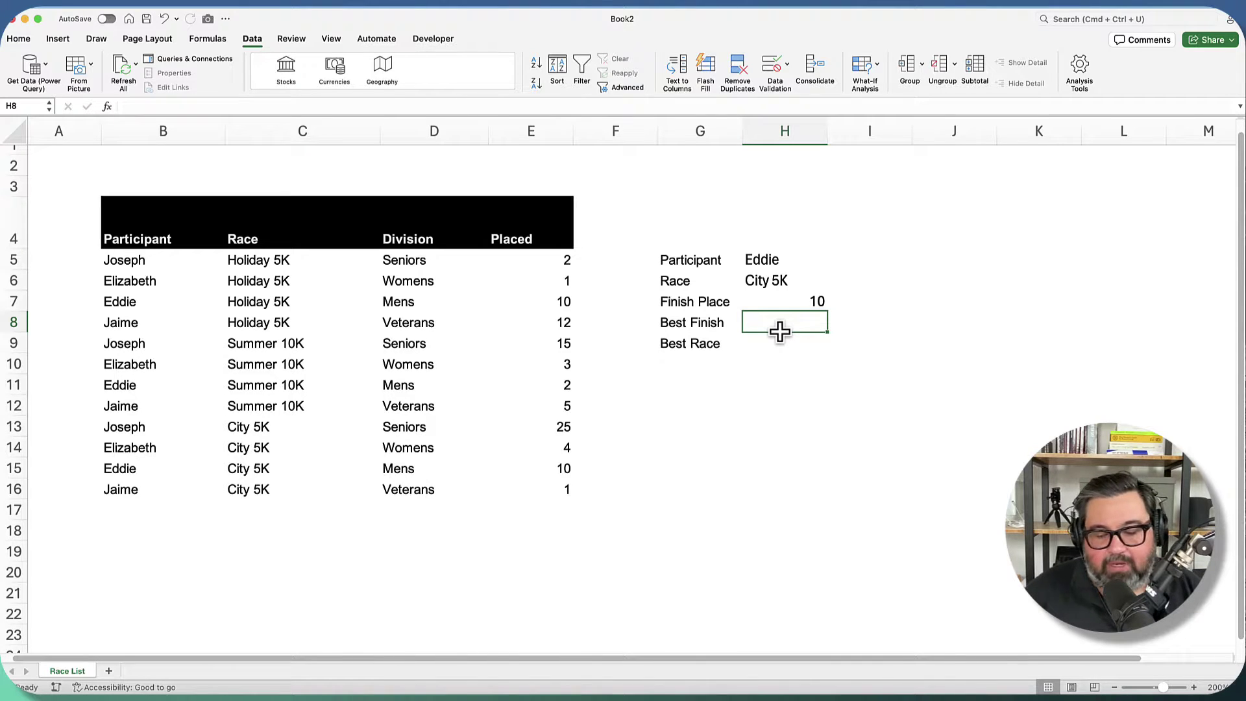
In H8, begin =XLOOKUP(H5, with SORTBY( as the lookup array
type("=")
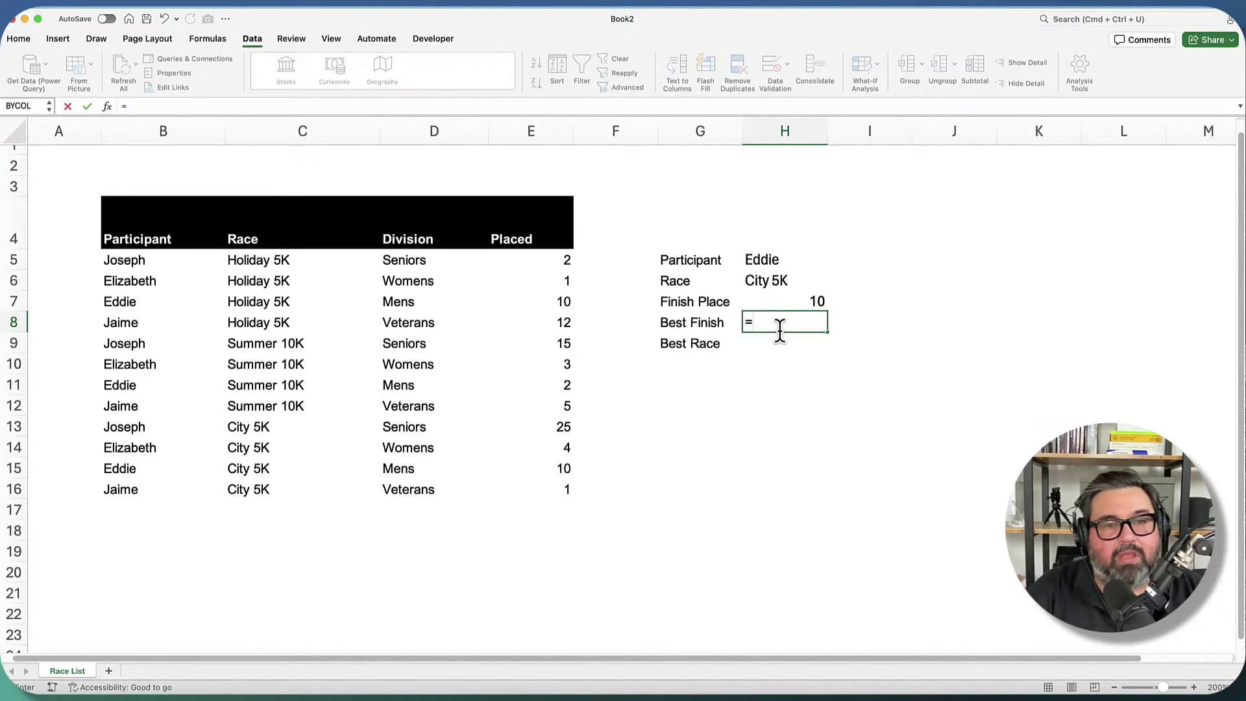
type("xlo")
key("Tab")
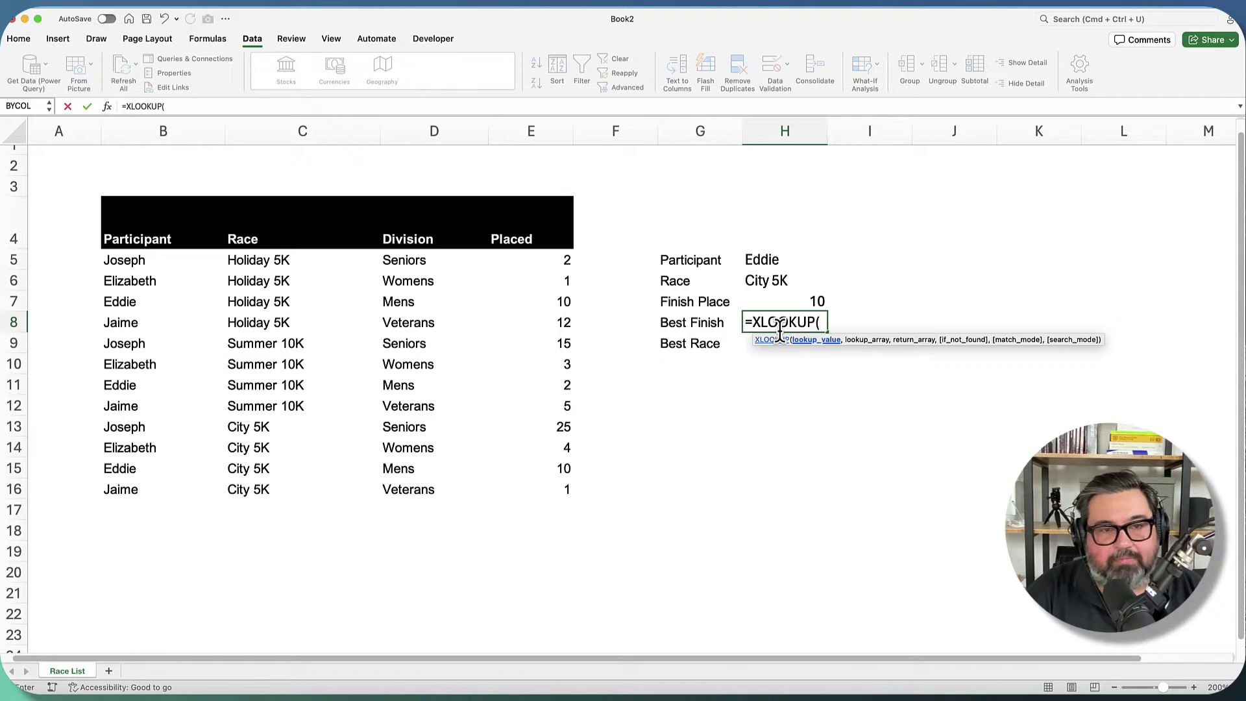
left_click(781, 257)
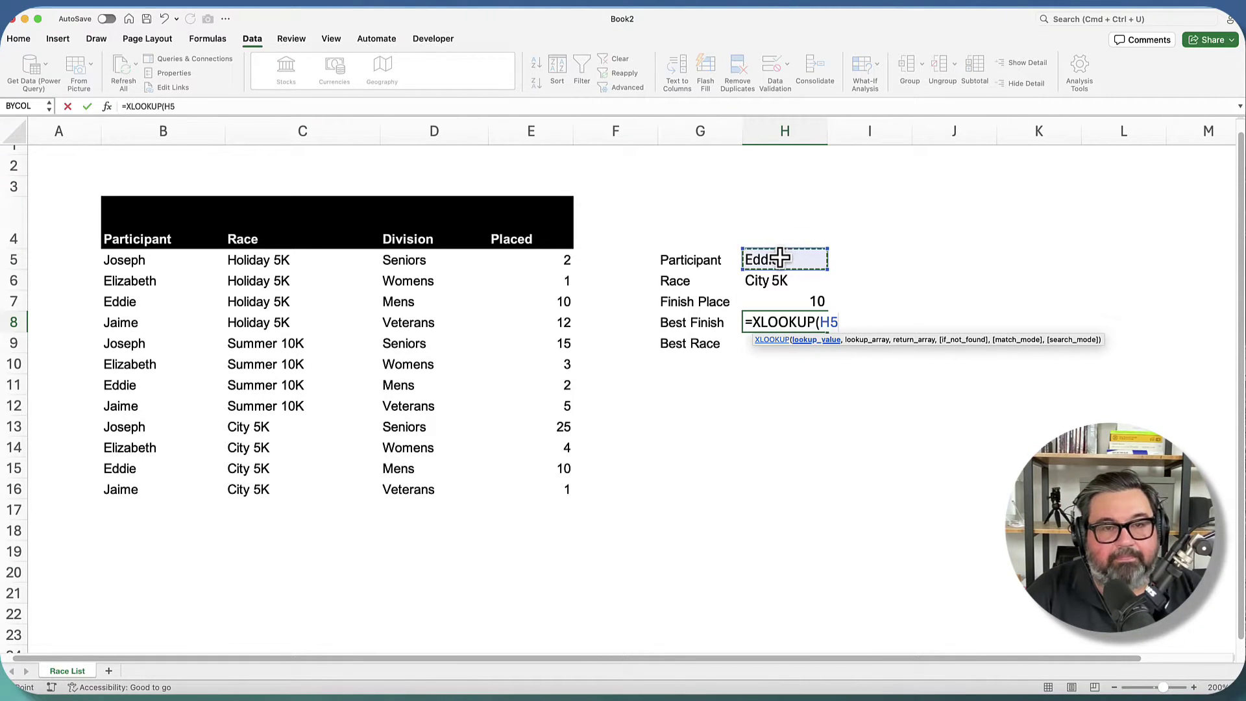
type(",")
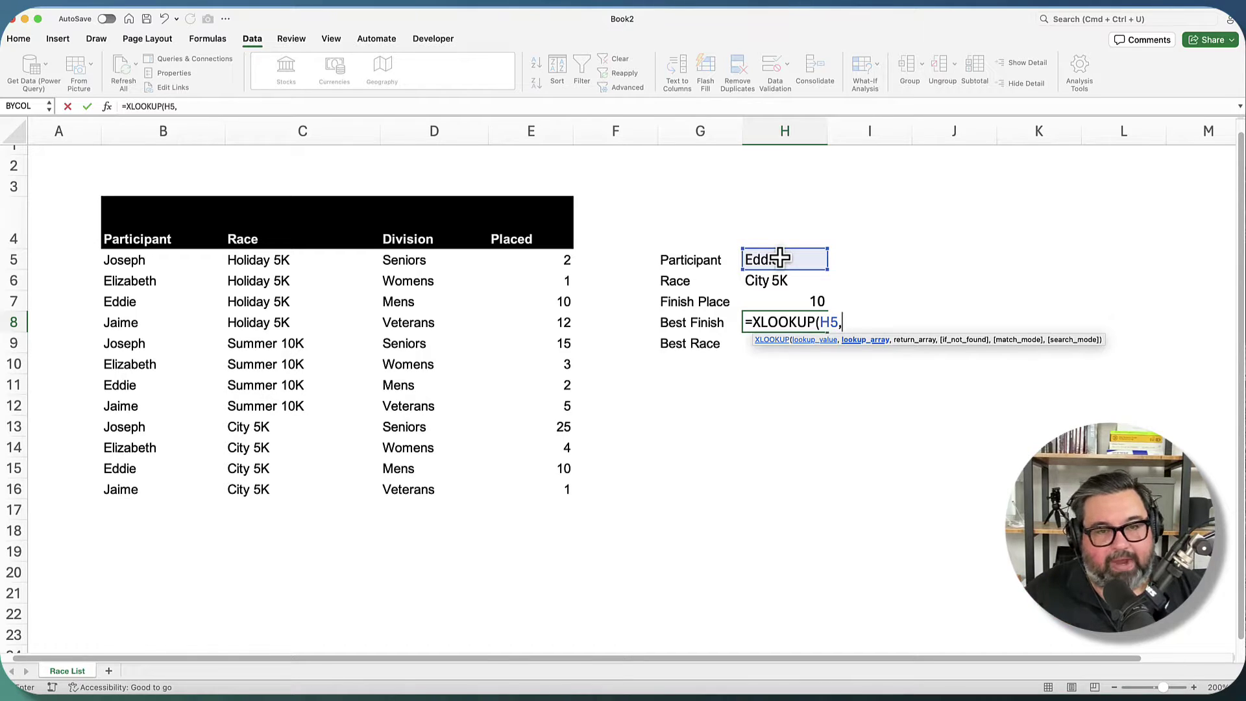
type("sortby")
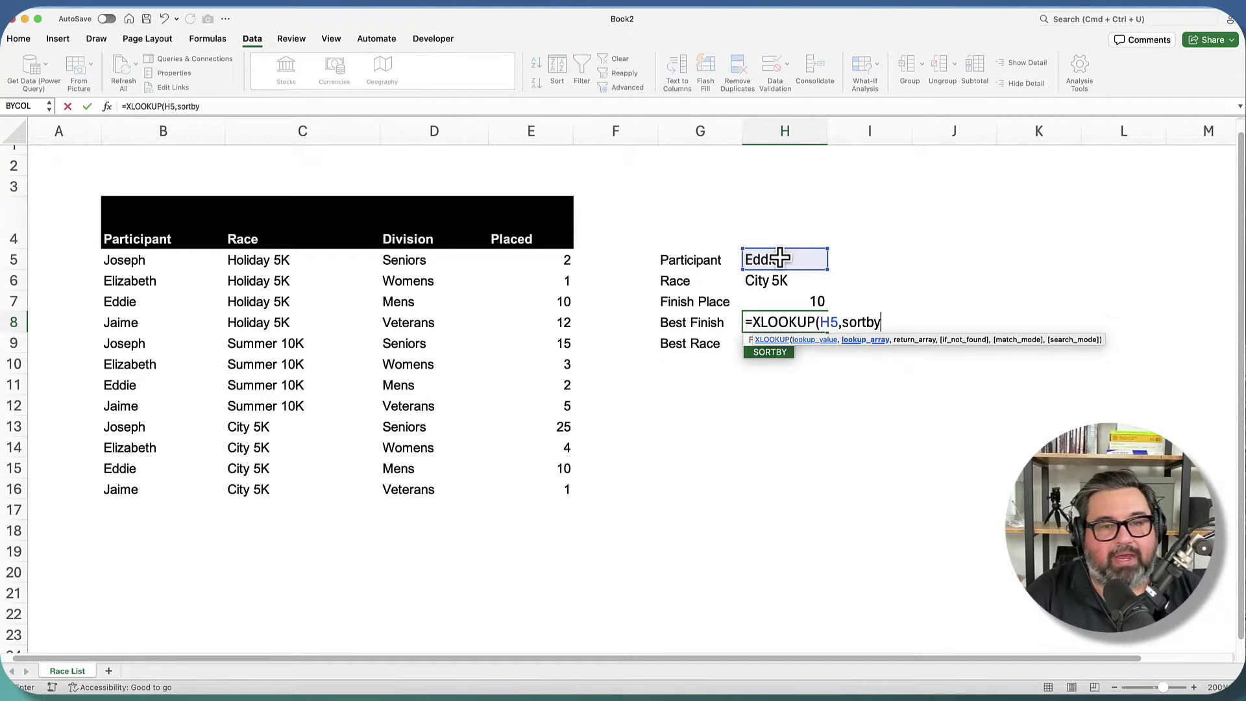
key("Tab")
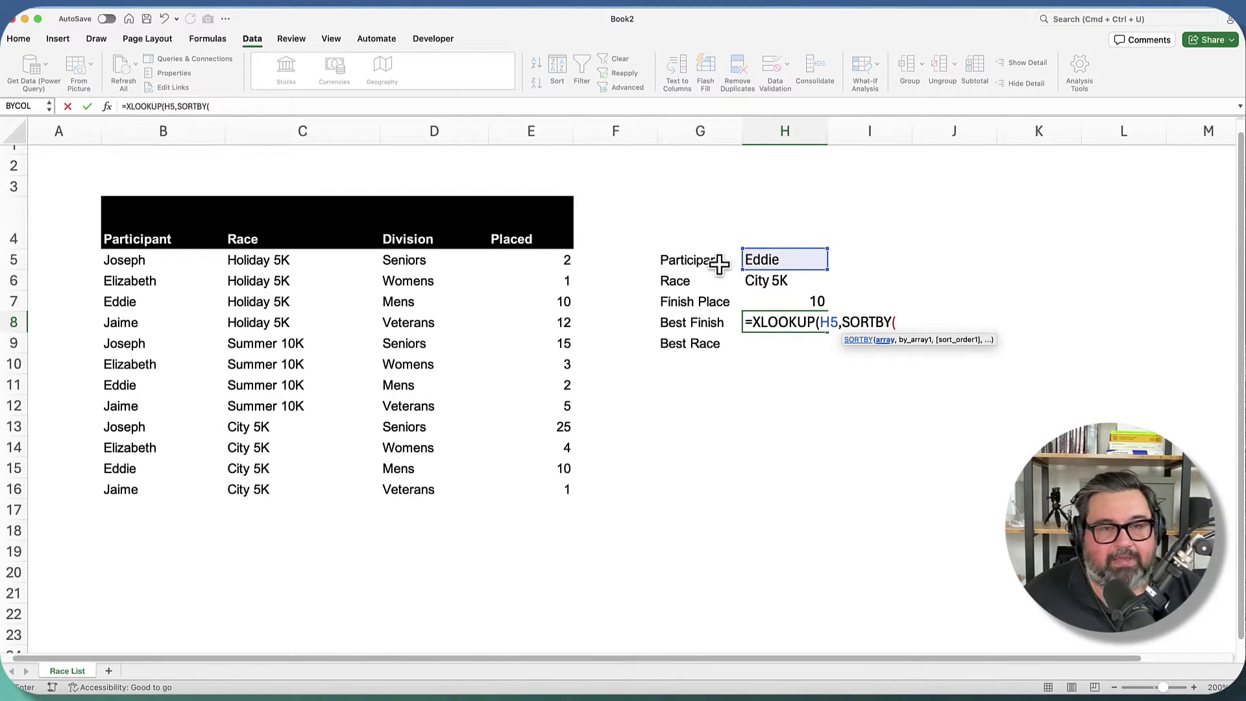
Complete the lookup array as SORTBY(B5:B16,E5:E16,1)
left_click_drag(142, 260, 147, 481)
type(",")
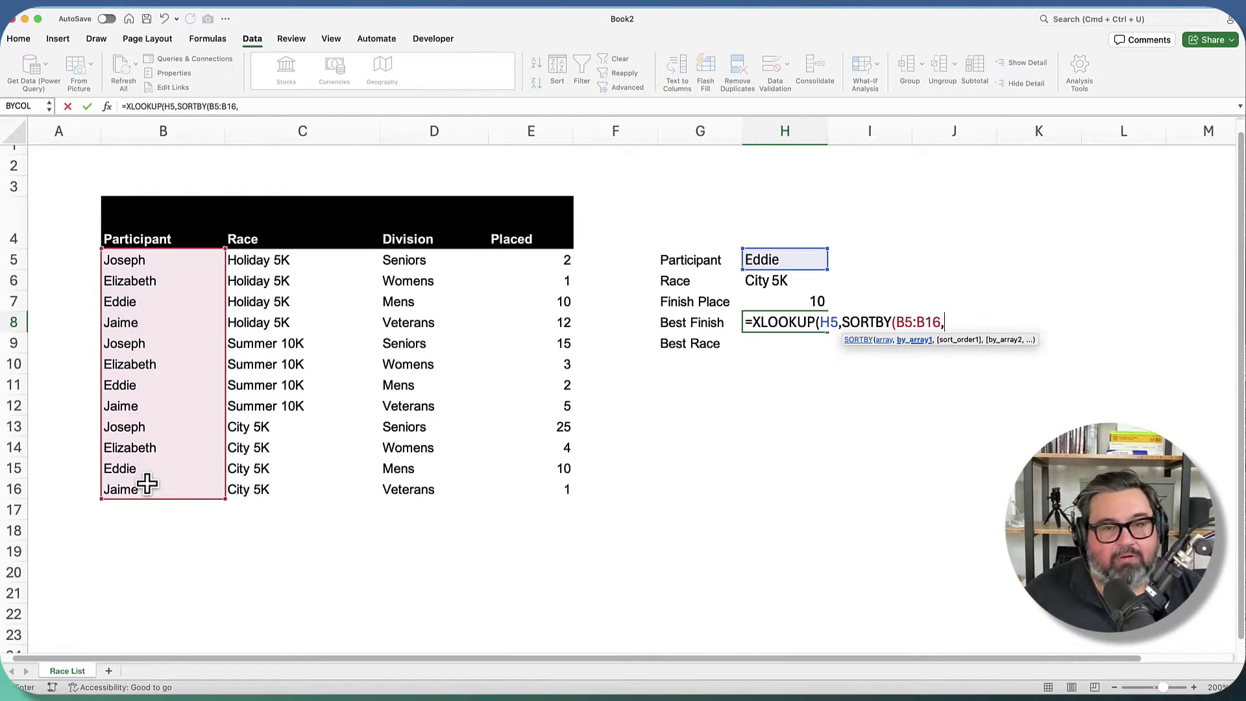
left_click_drag(548, 258, 548, 491)
type(",")
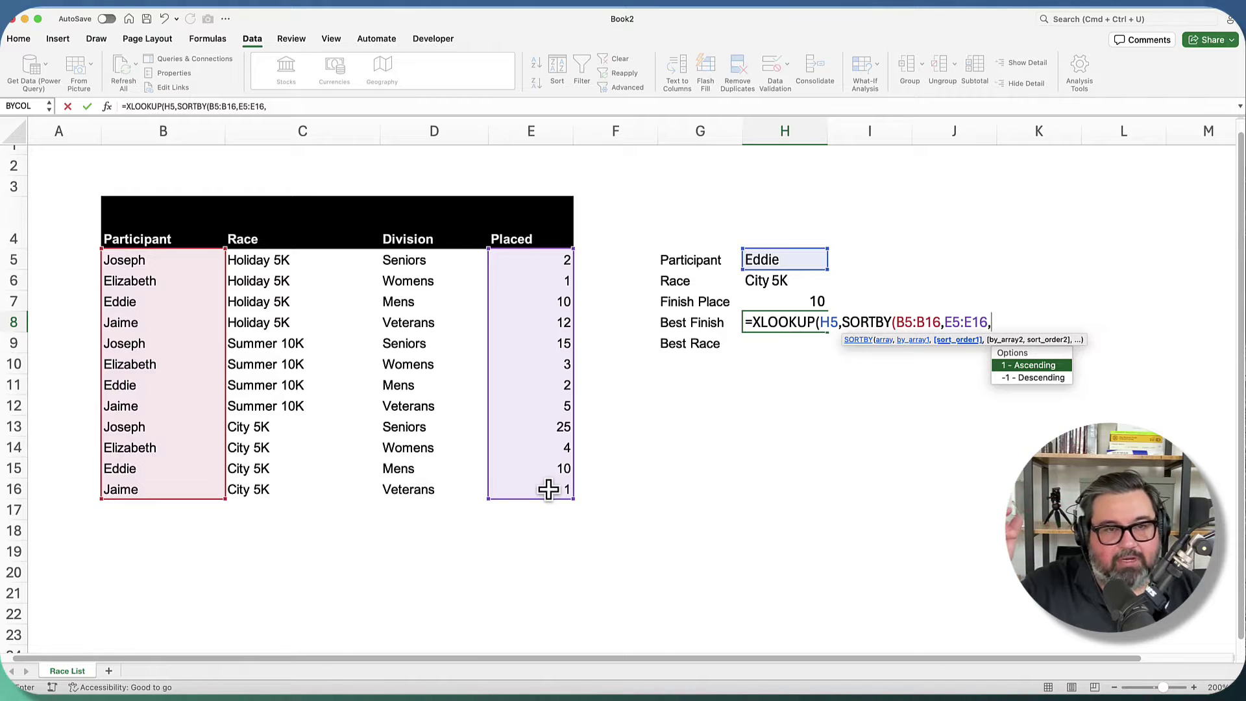
type("1)")
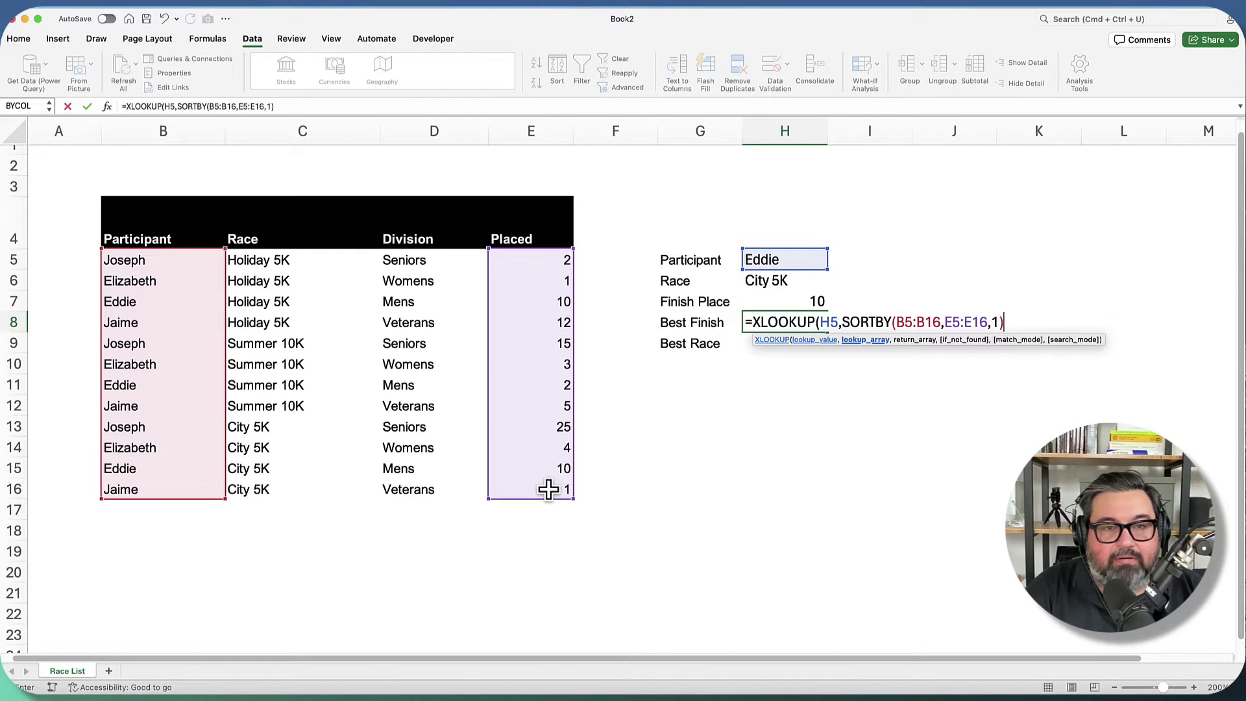
type(",")
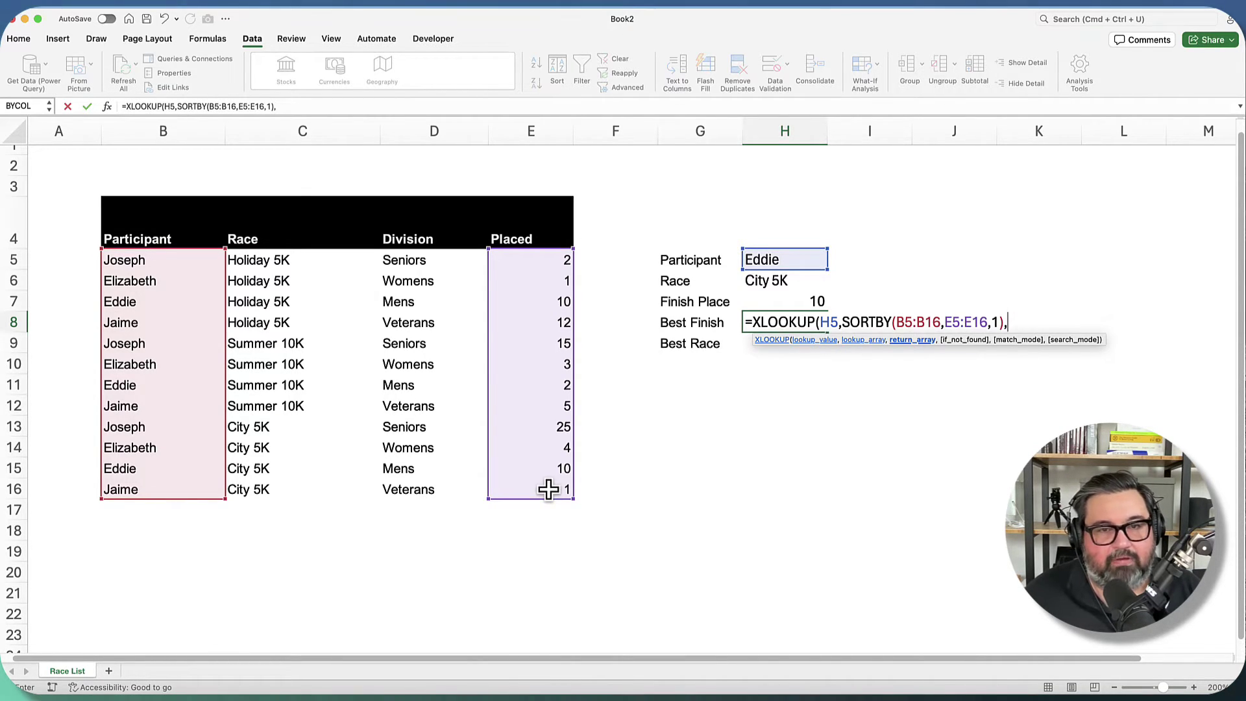
Add SORT(E5:E16,1,1) as the return array and commit, giving Best Finish 2
type("sort")
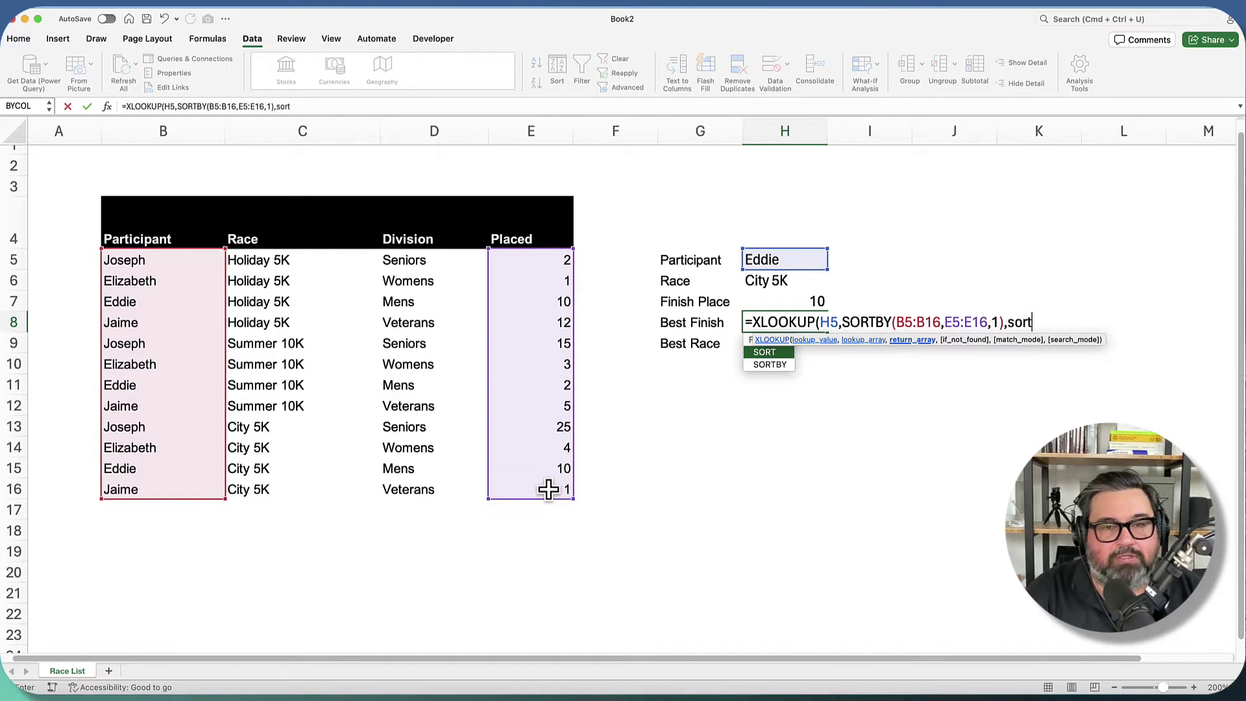
key("Tab")
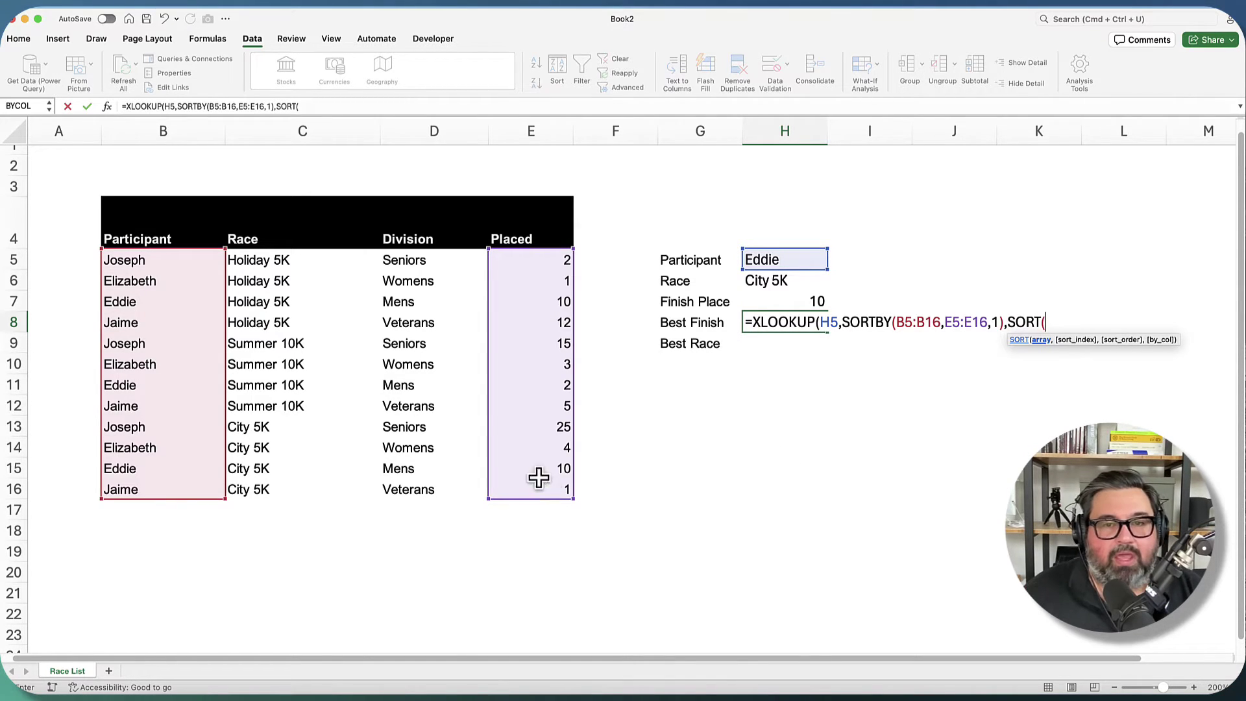
left_click(553, 263)
left_click_drag(551, 272, 557, 487)
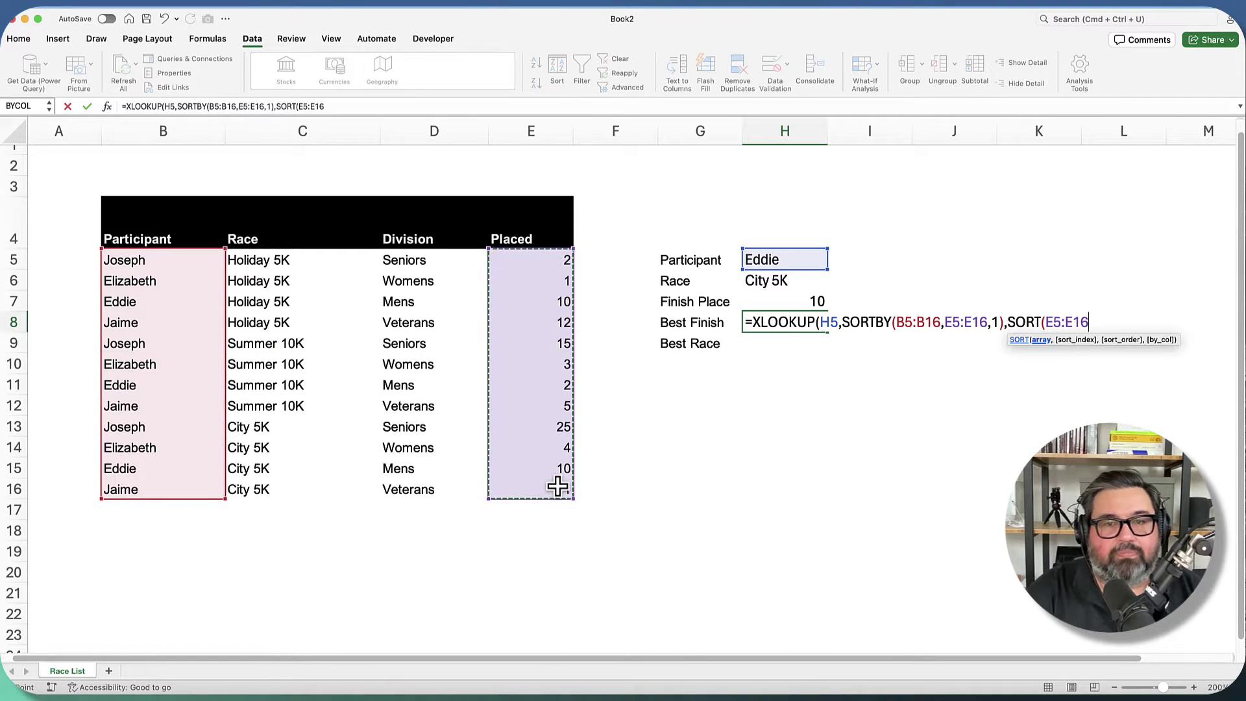
type(",1")
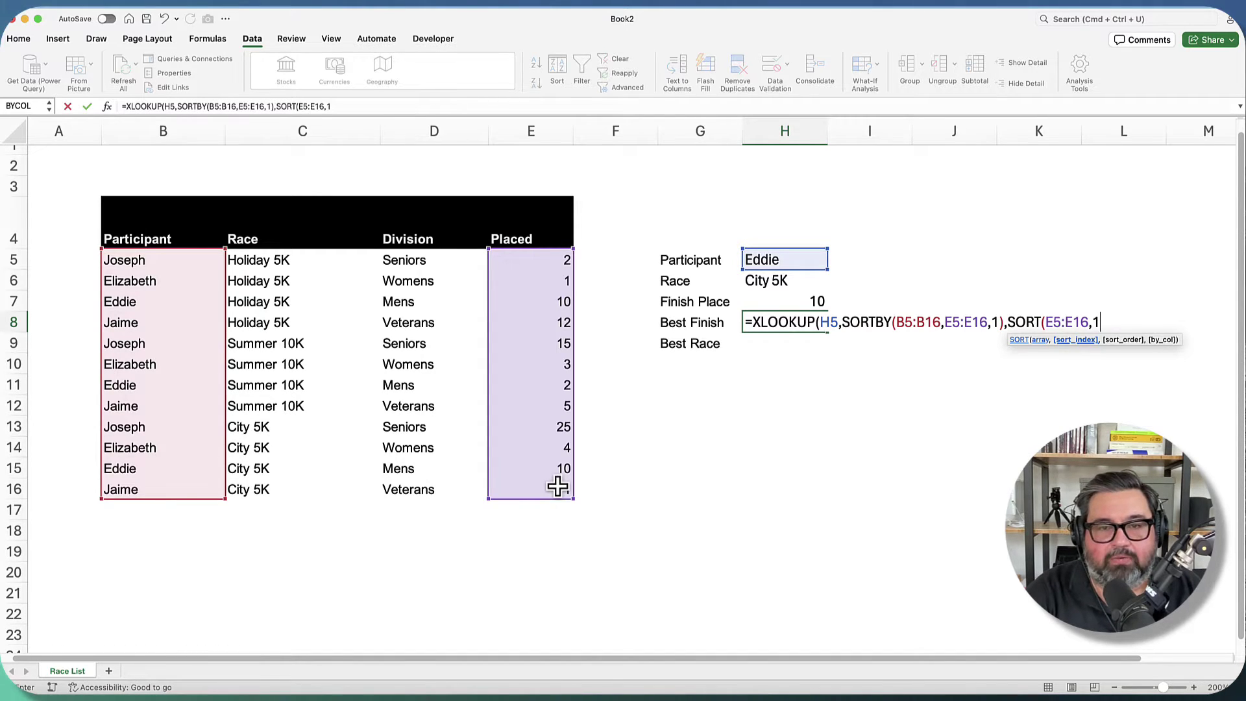
type(",")
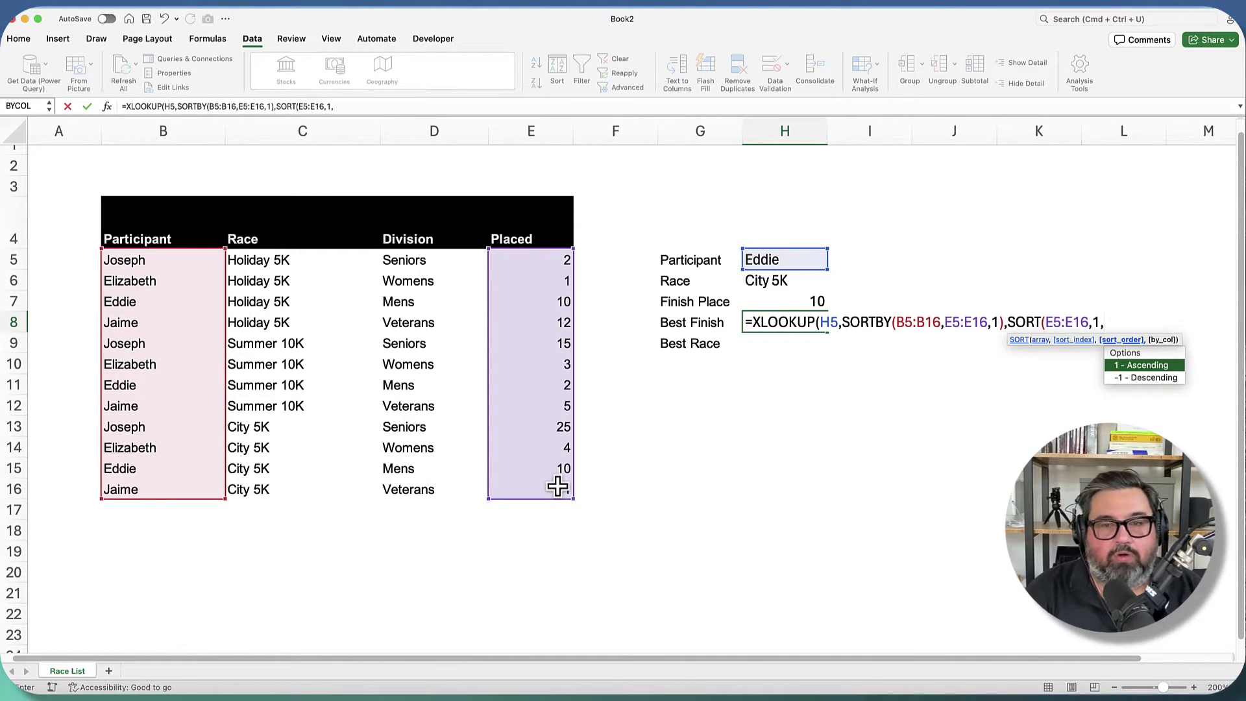
type("1)")
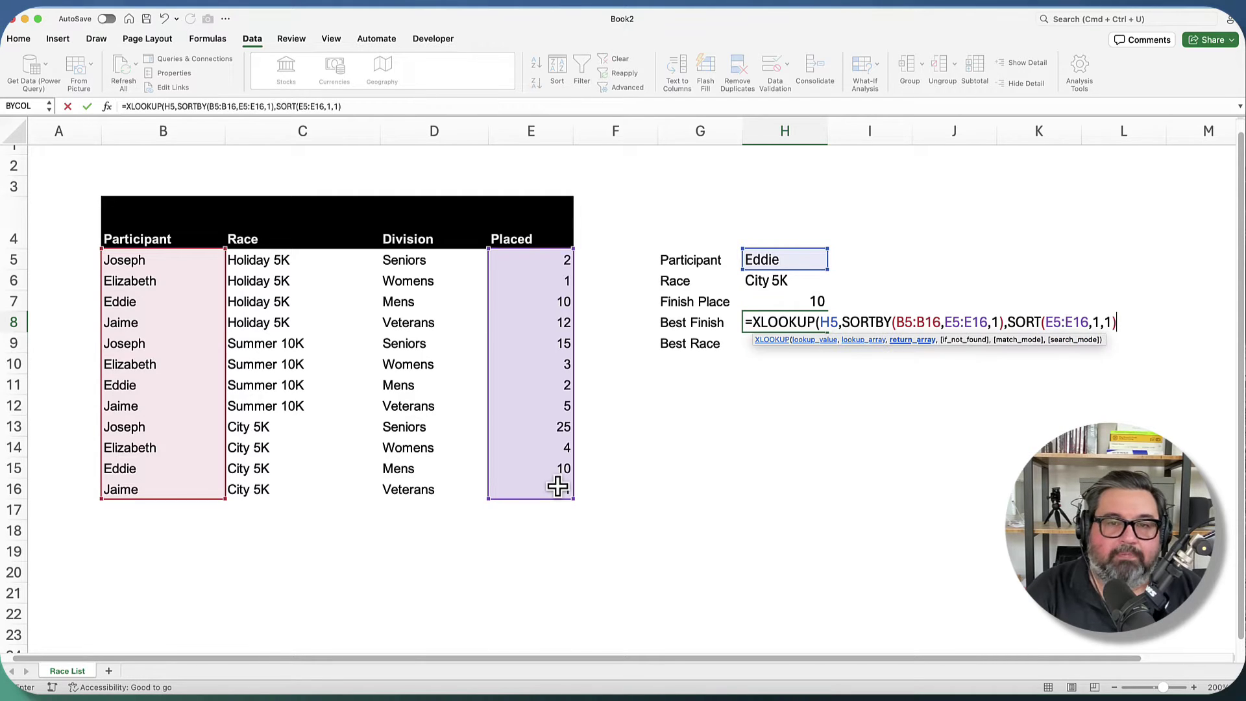
type(")")
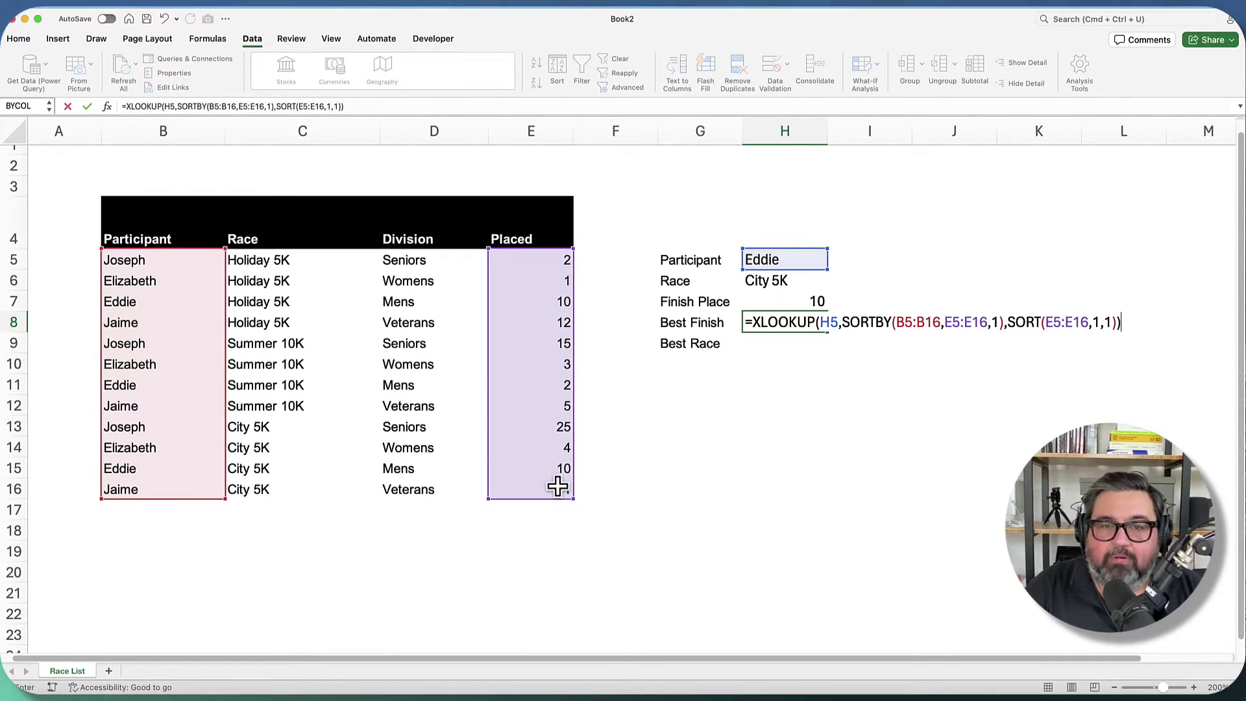
key("Return")
Review Eddie's Summer 10K row, then switch the participant in H5 to Elizabeth
key("Up")
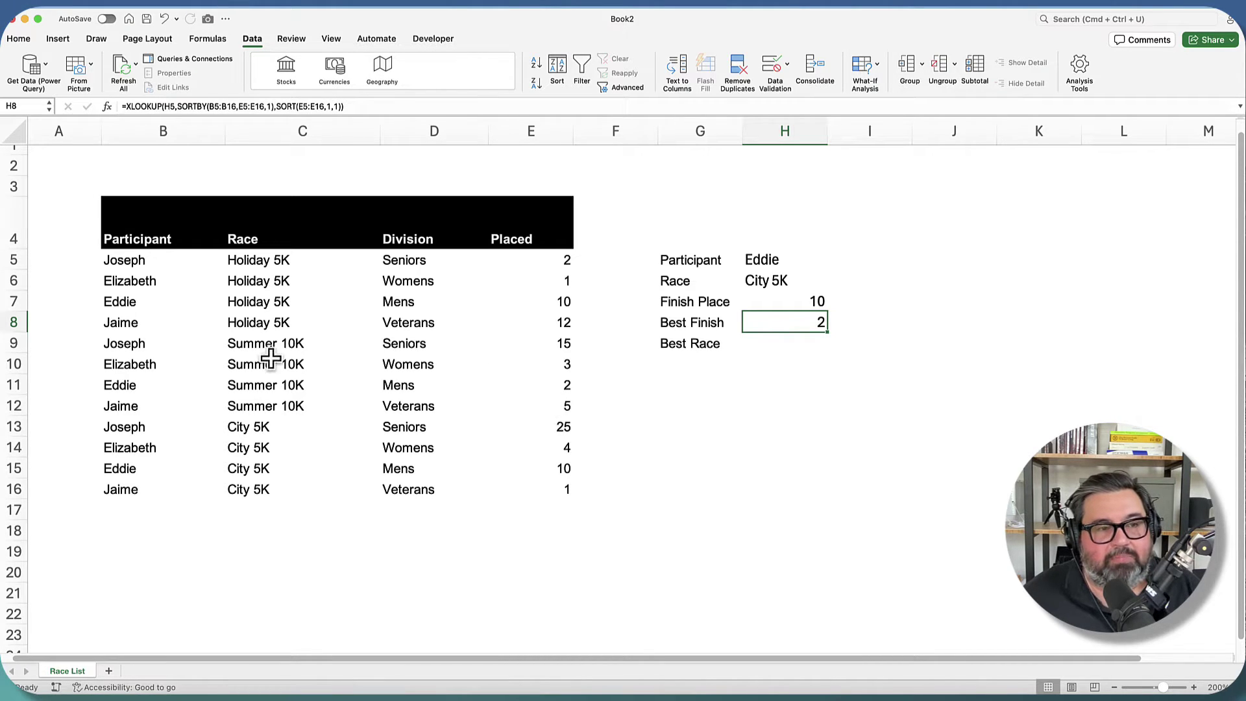
left_click_drag(139, 388, 527, 390)
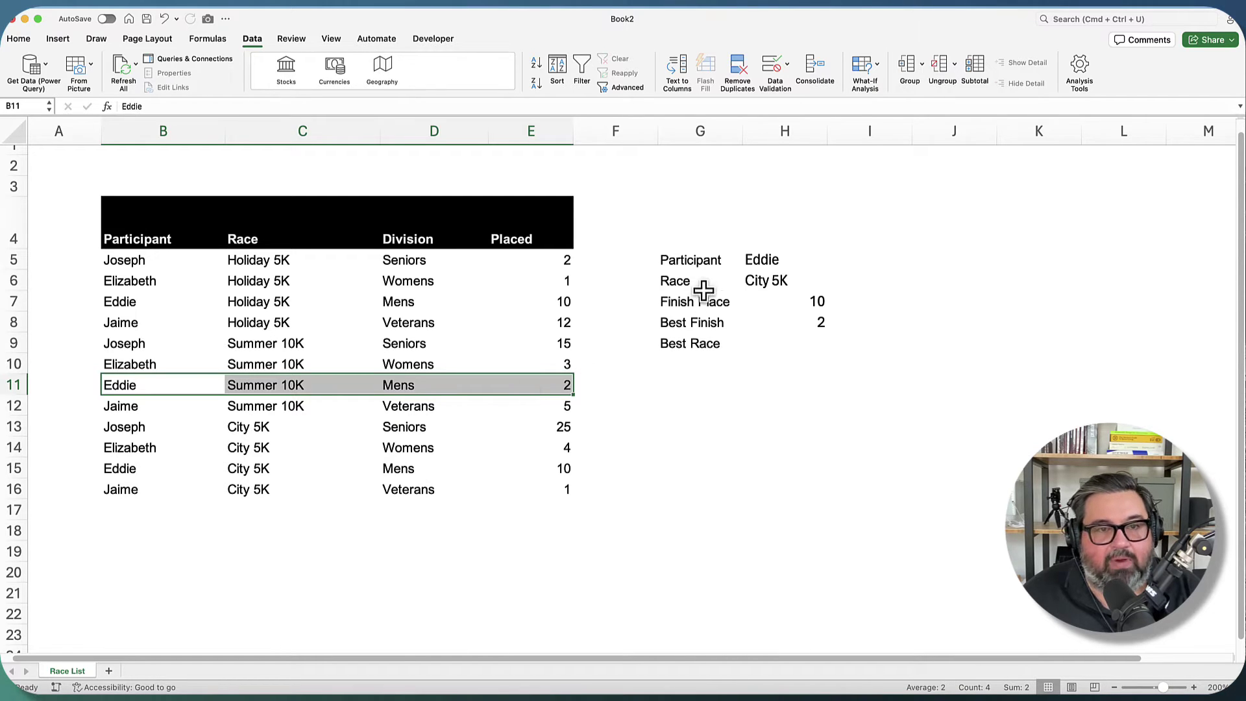
left_click(773, 261)
left_click(833, 262)
left_click(773, 291)
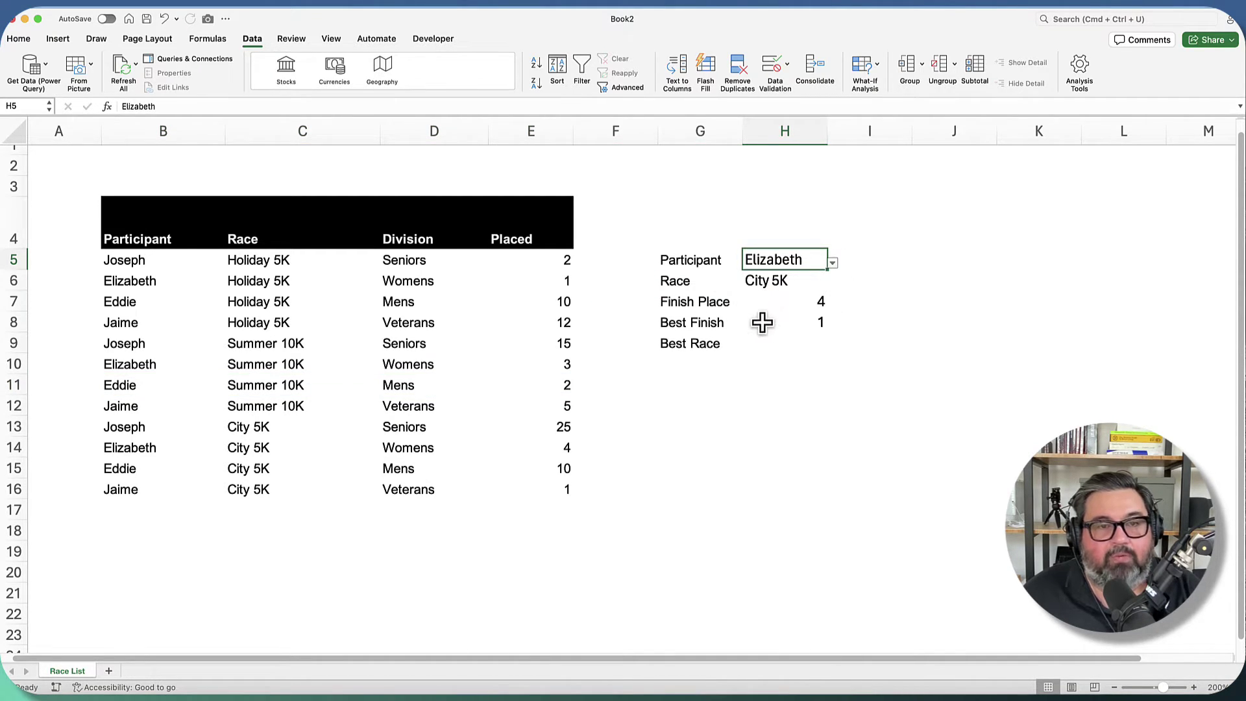
Compare the Best Finish result with Elizabeth's first-place Holiday 5K row
left_click_drag(812, 323, 702, 321)
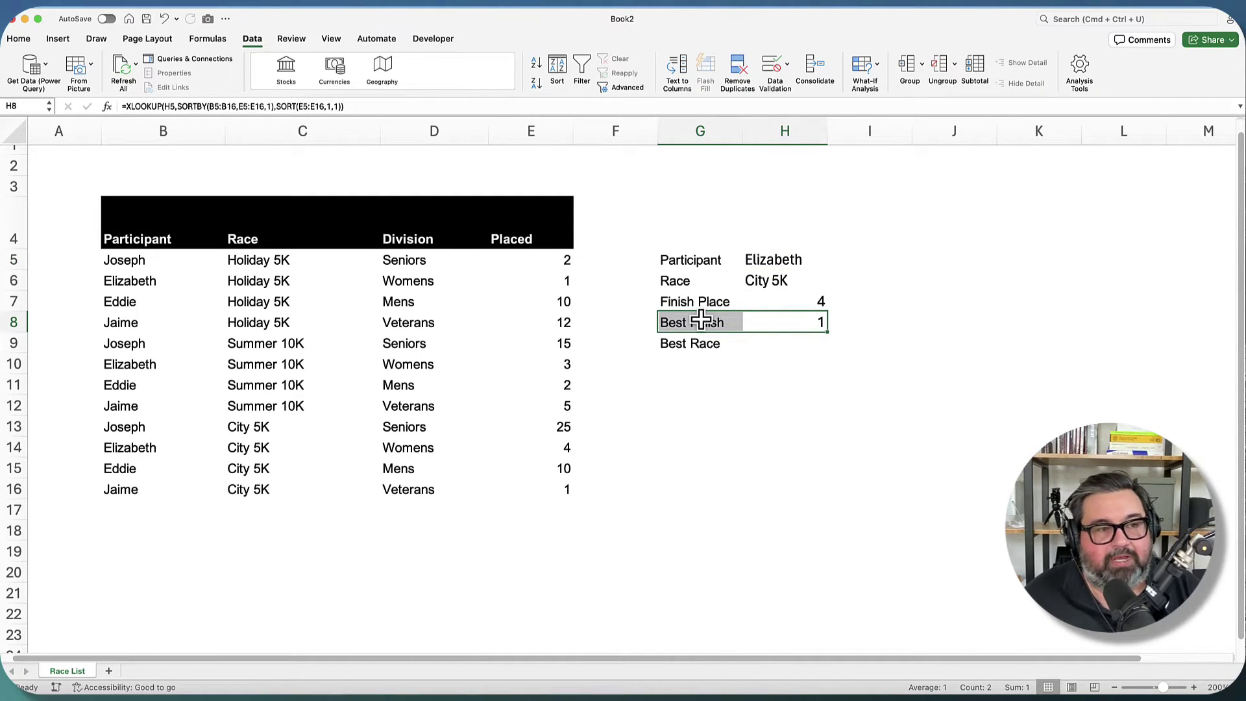
left_click_drag(112, 280, 520, 283)
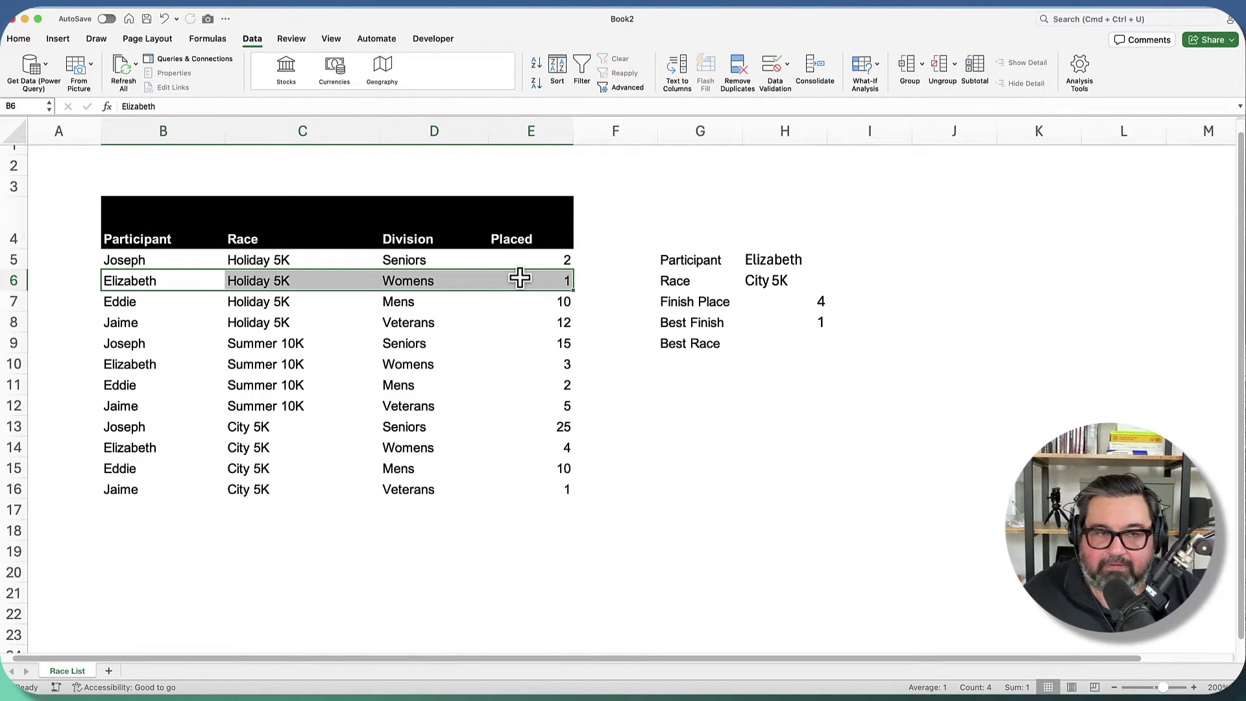
left_click(817, 344)
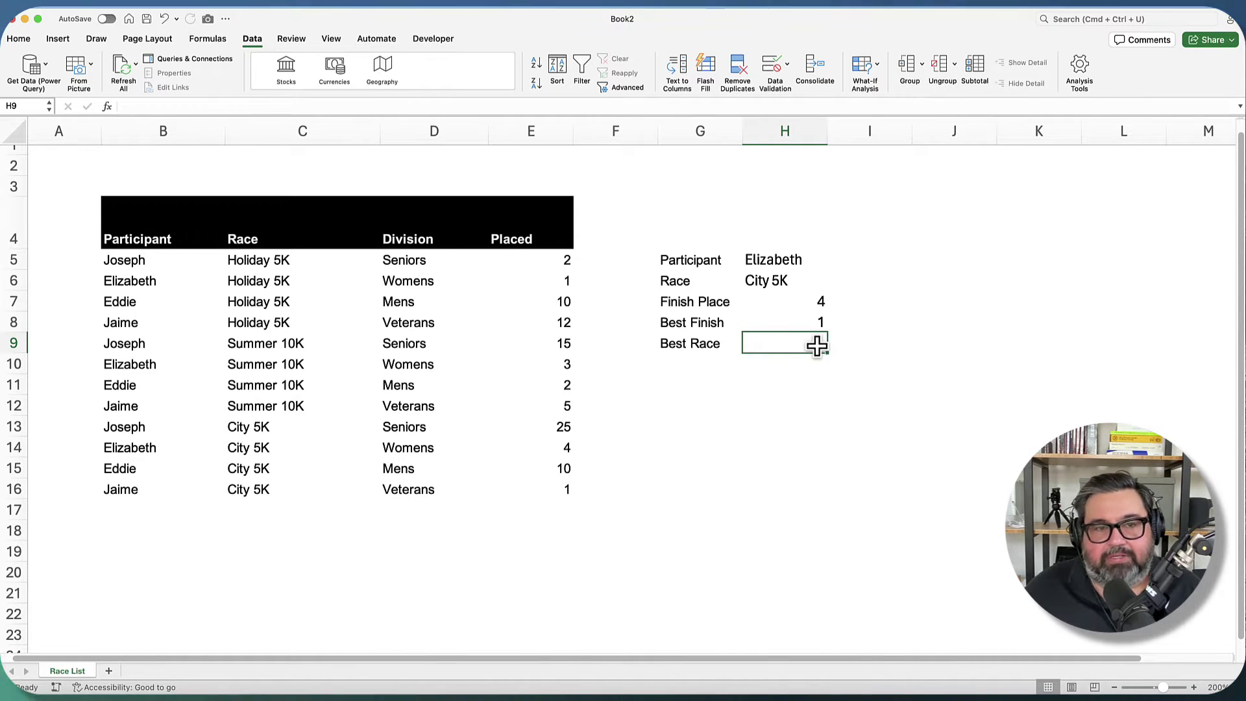
In H9, start =XLOOKUP(H5,SORTBY(B5:B16,E5:E16,1), for Best Race
type("=xlo")
key("Tab")
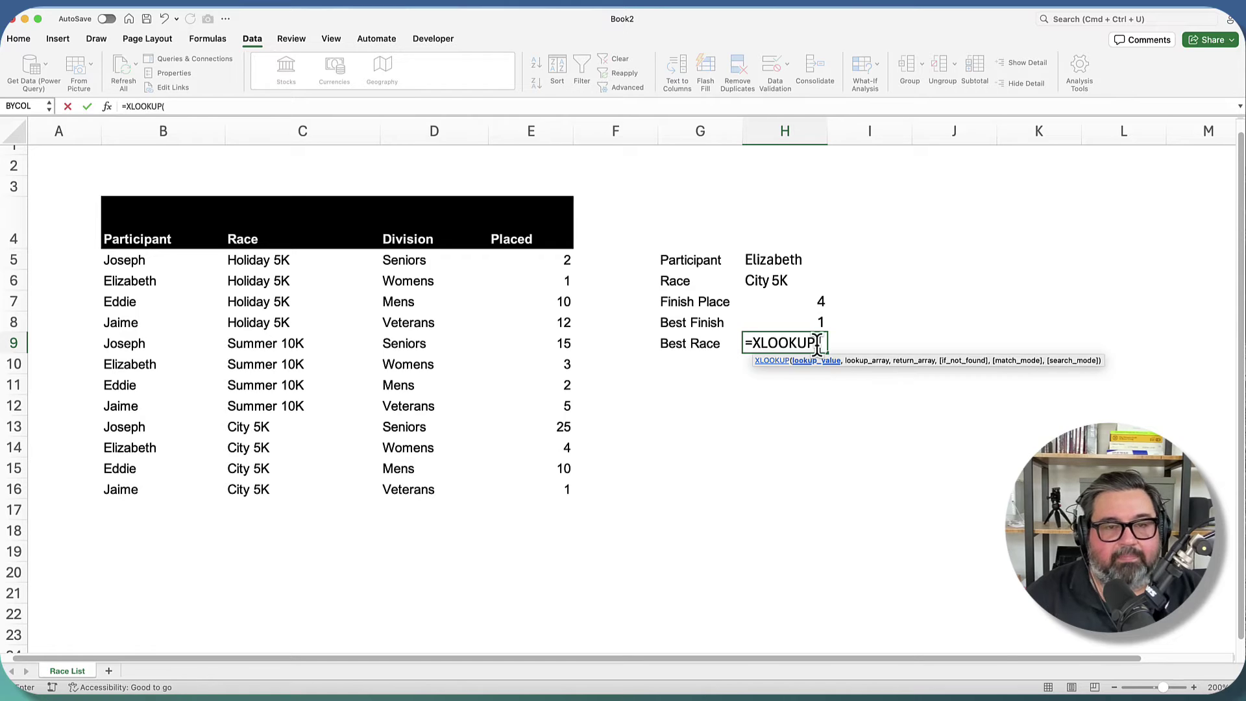
left_click(778, 260)
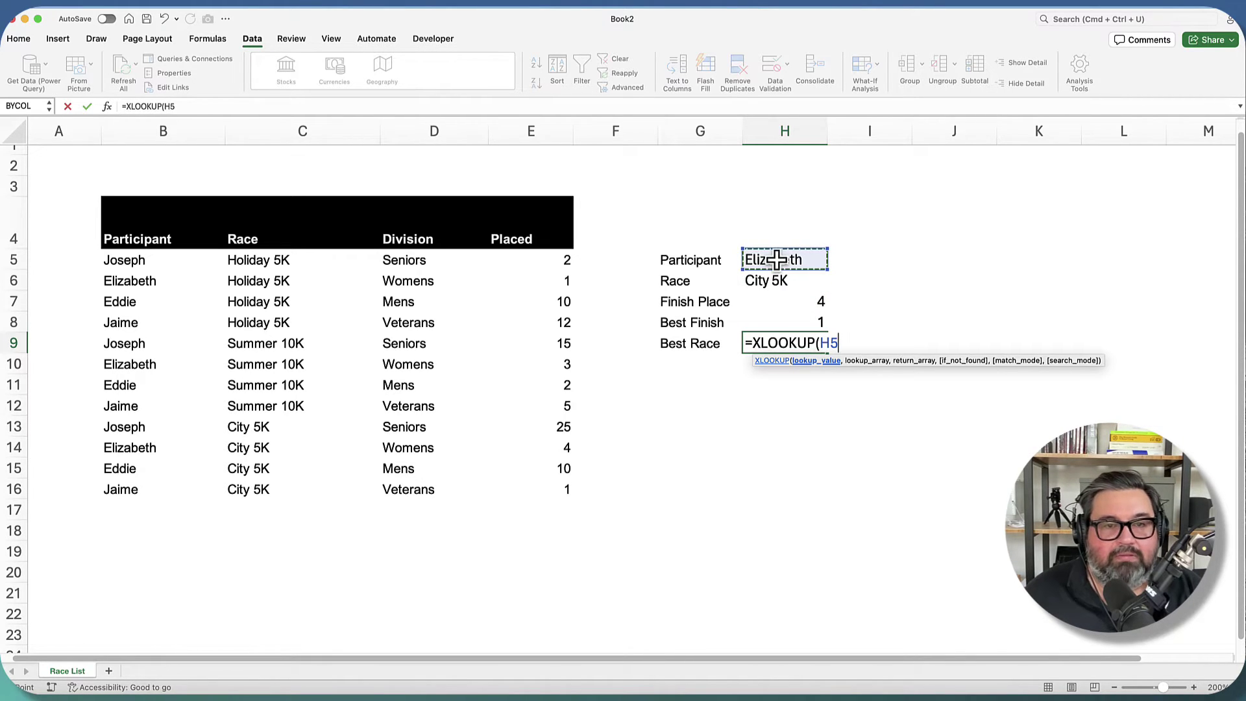
type(",")
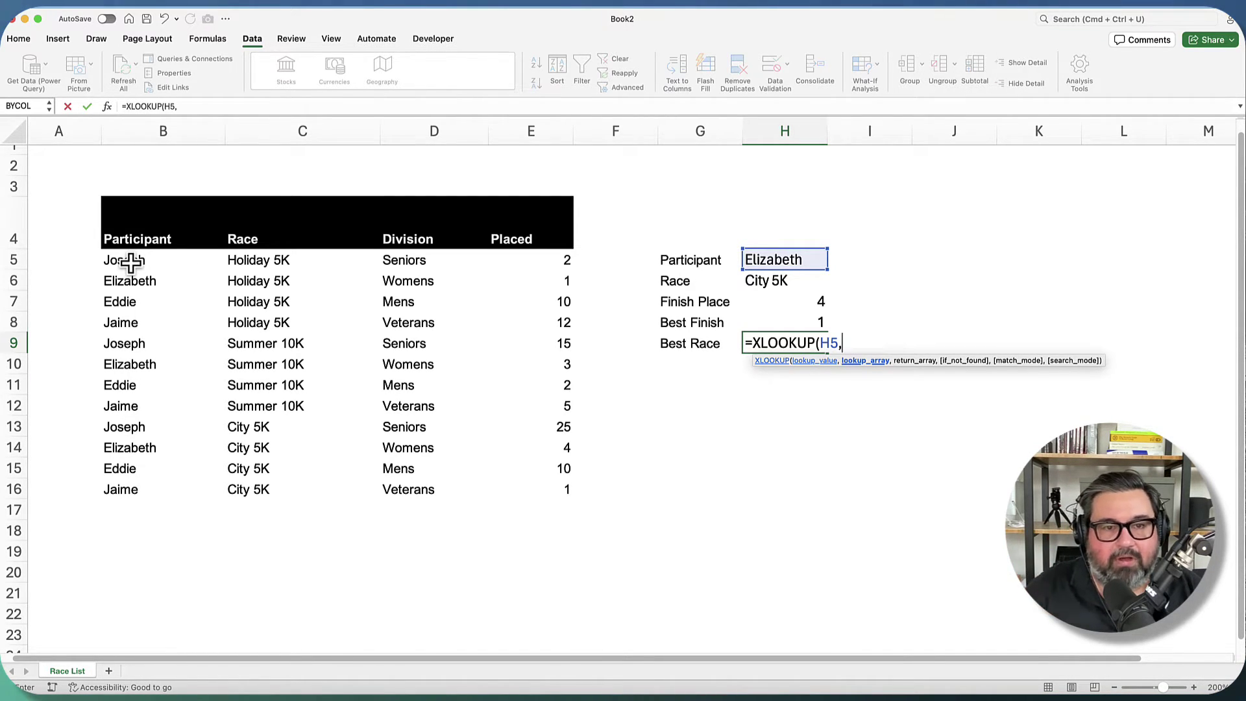
type("sortby(")
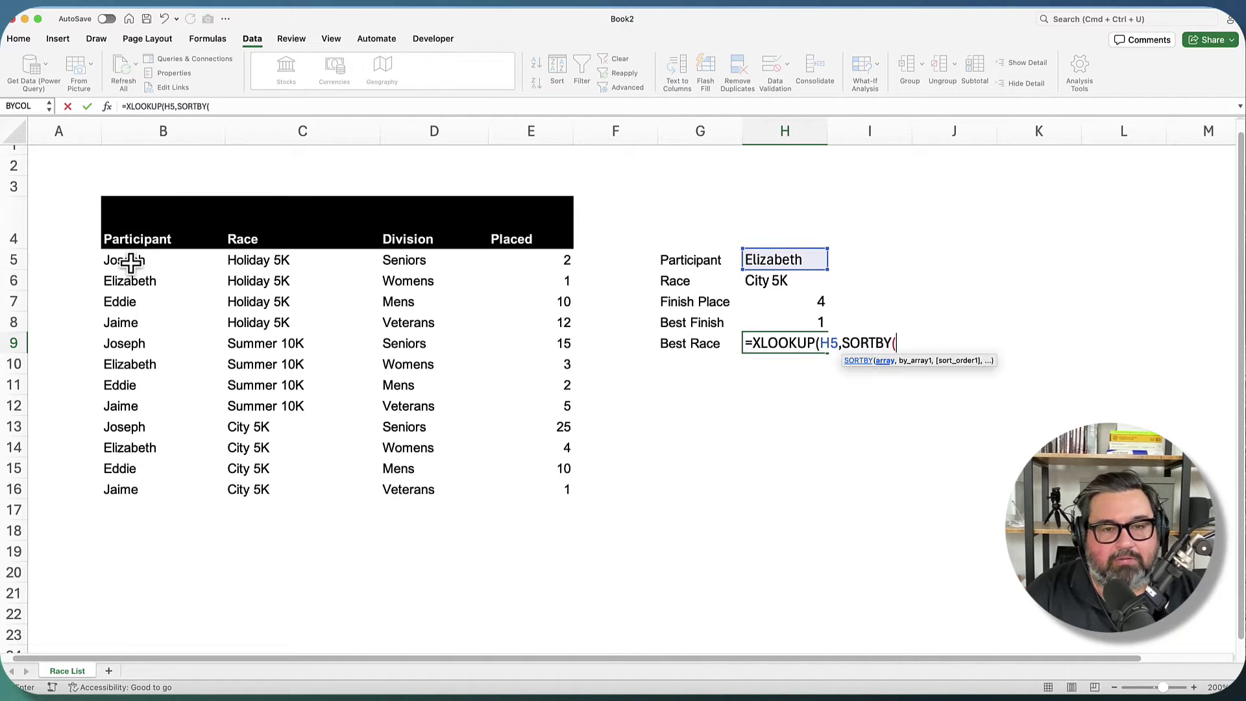
left_click_drag(132, 261, 142, 480)
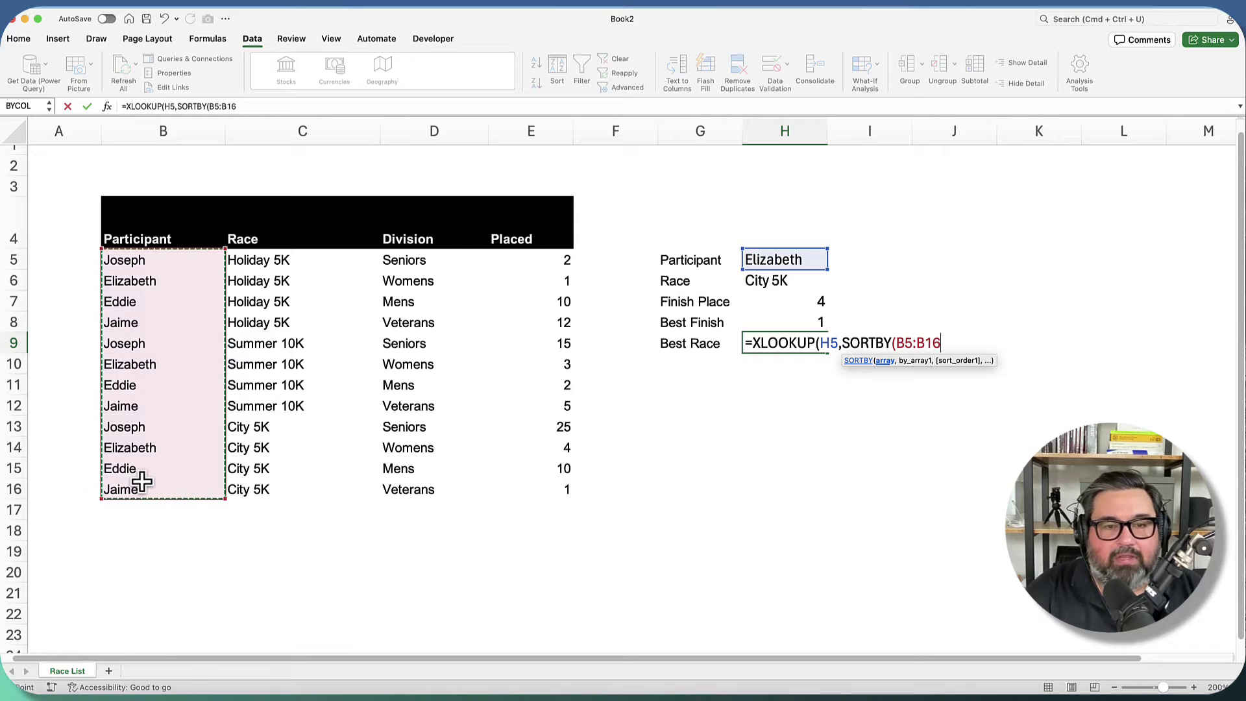
type(",")
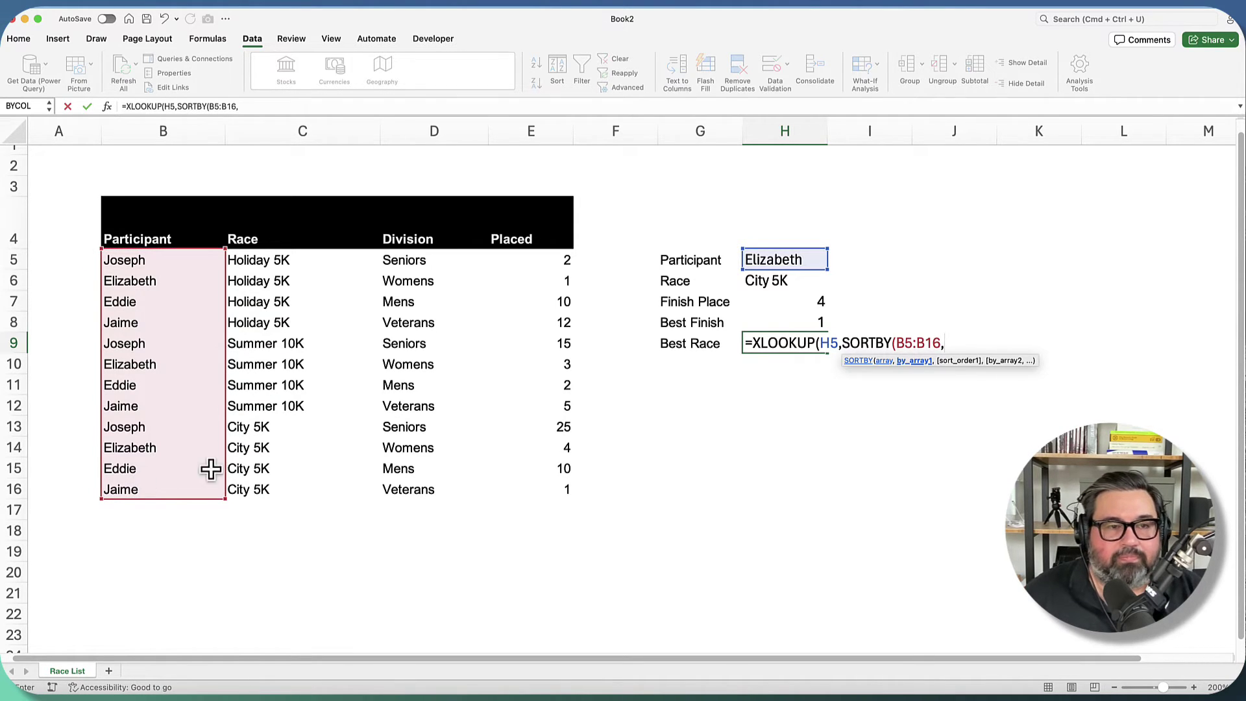
left_click_drag(543, 264, 545, 484)
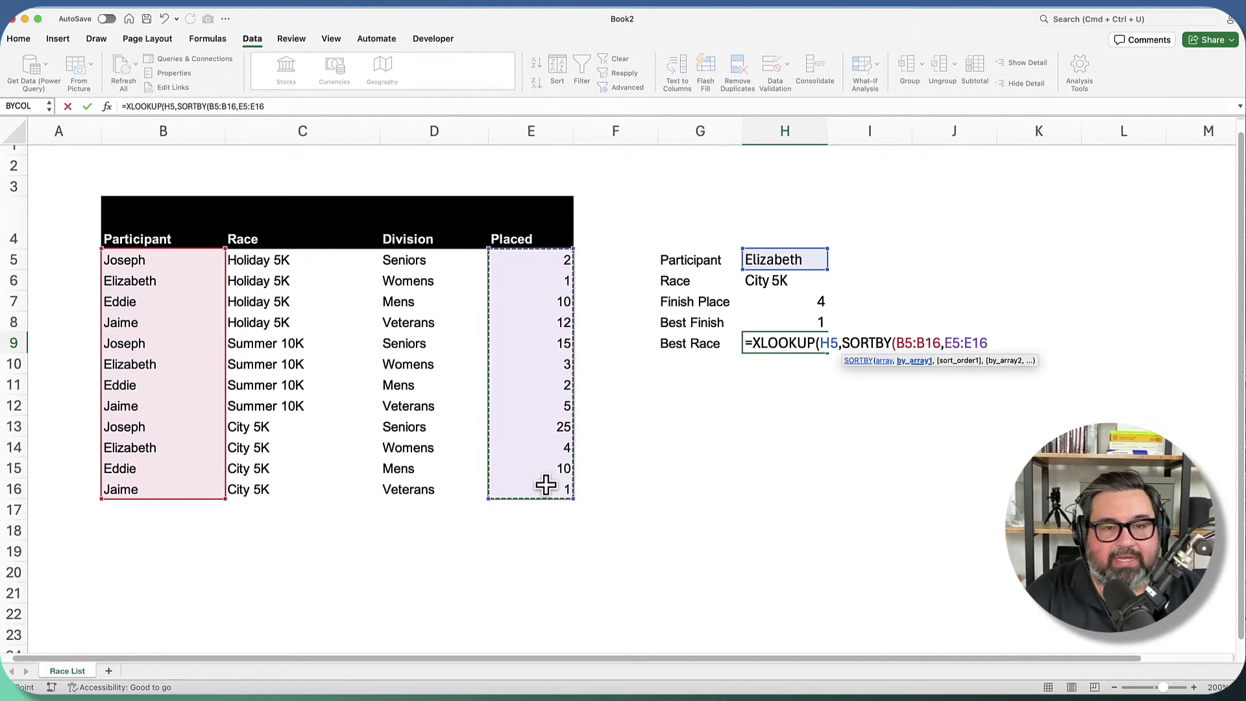
type(",1),")
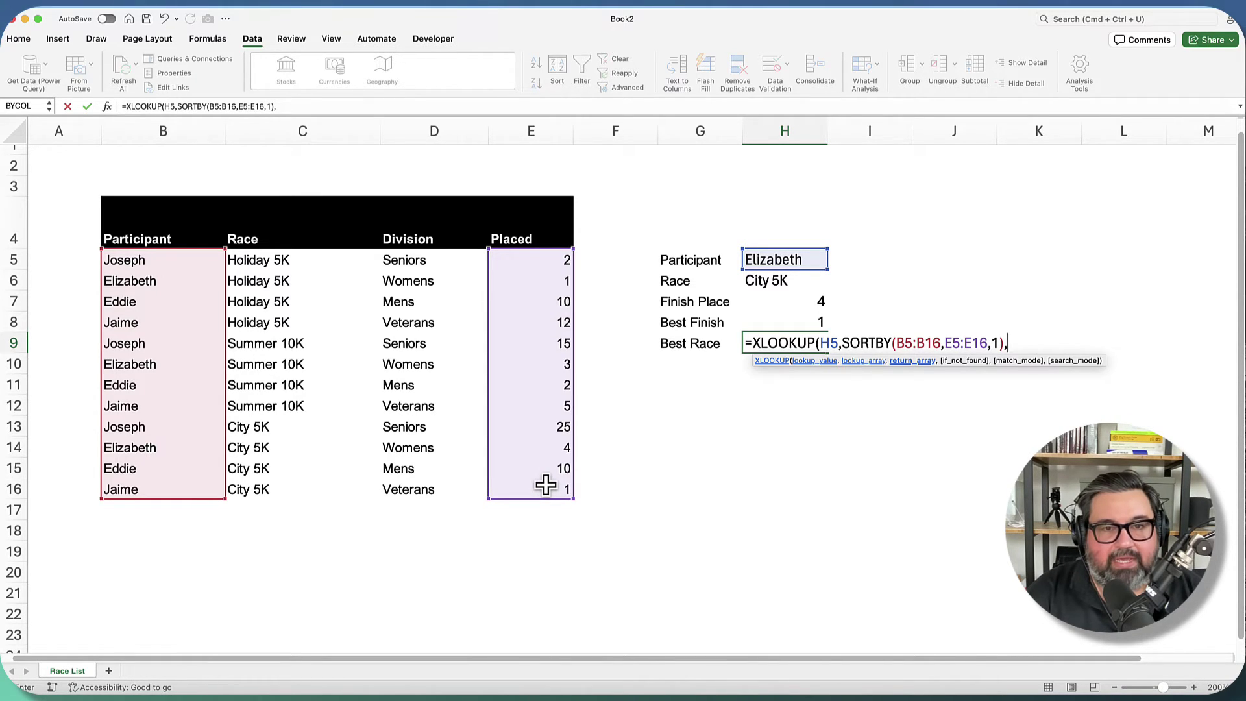
Add SORTBY(C5:C16,E5:E16,1) as the return array and commit, showing Holiday 5K
type("sort")
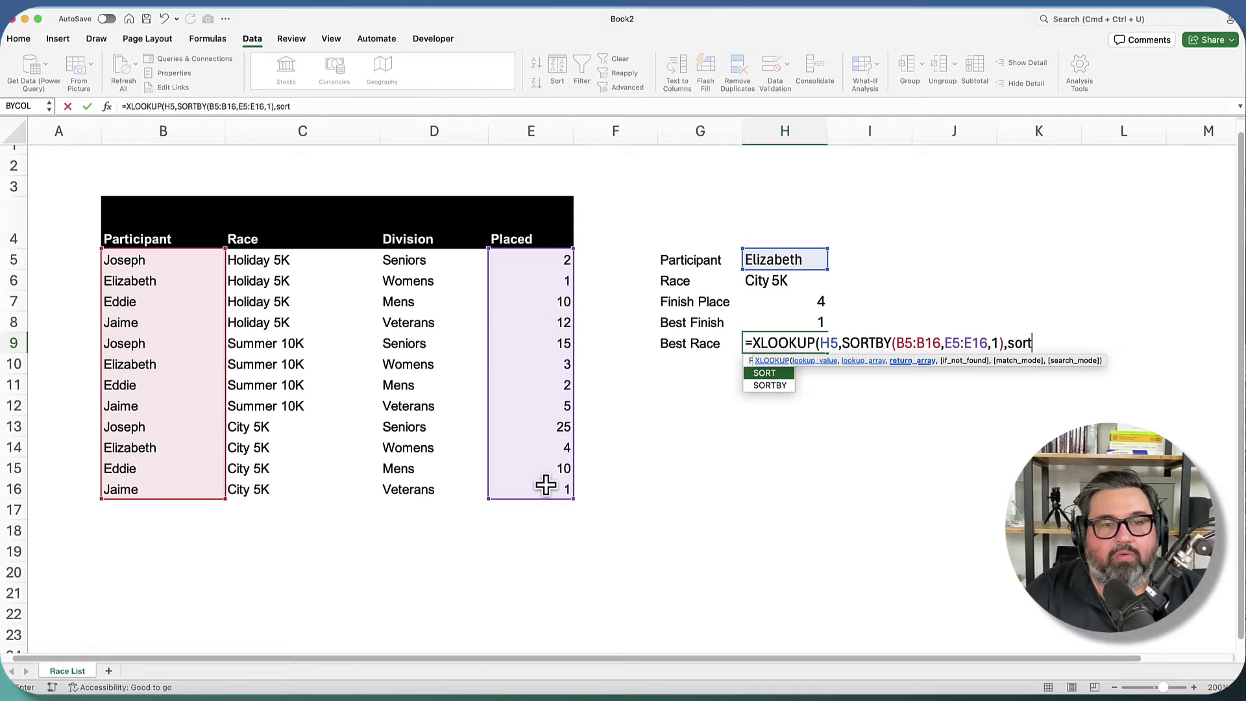
key("Down")
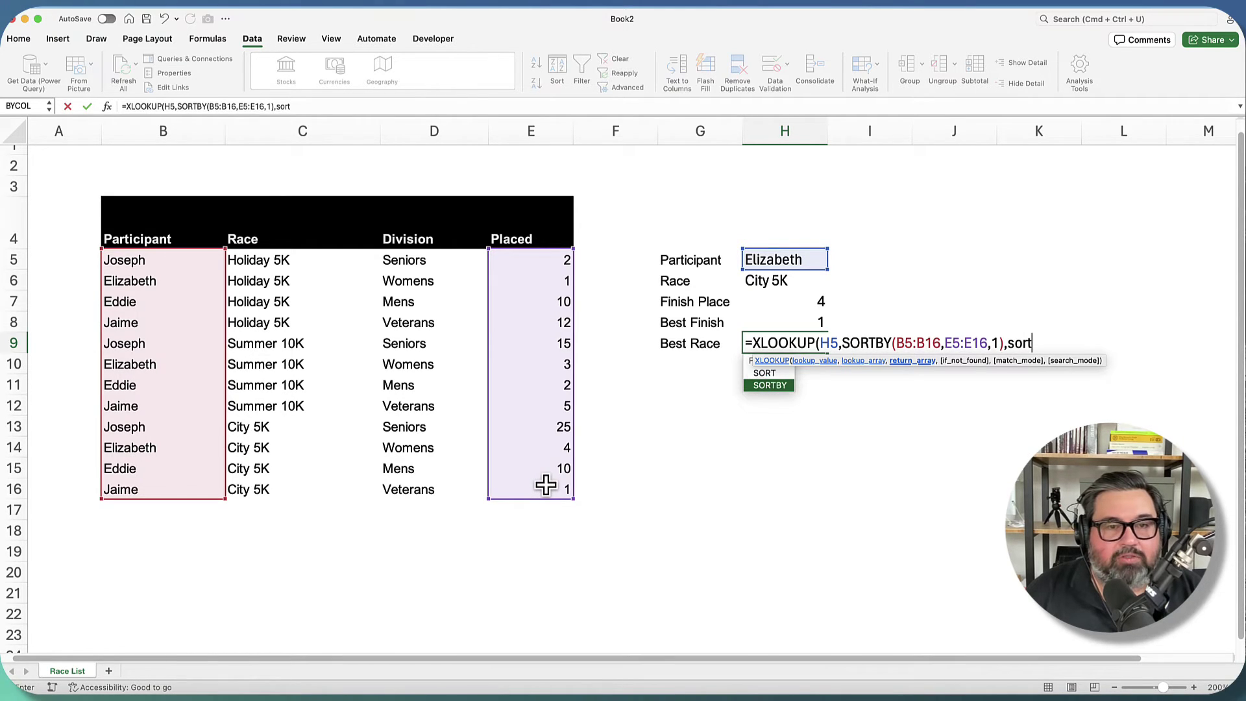
key("Return")
key("Return")
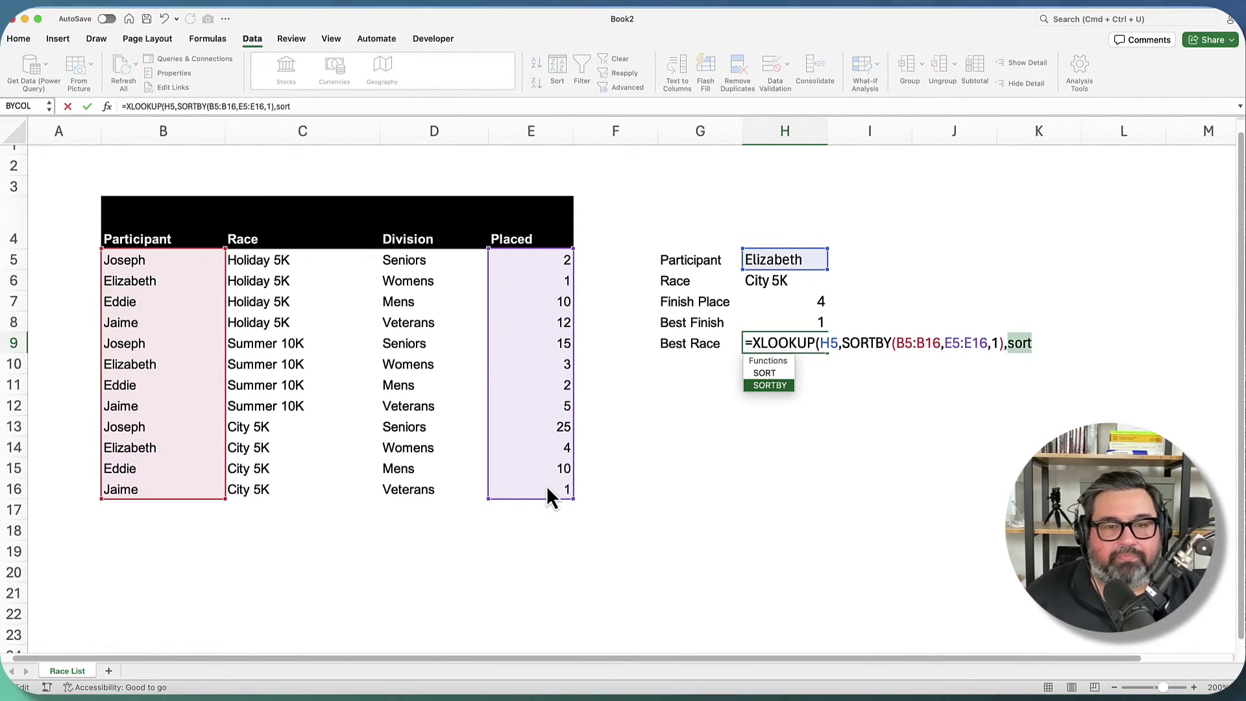
key("Tab")
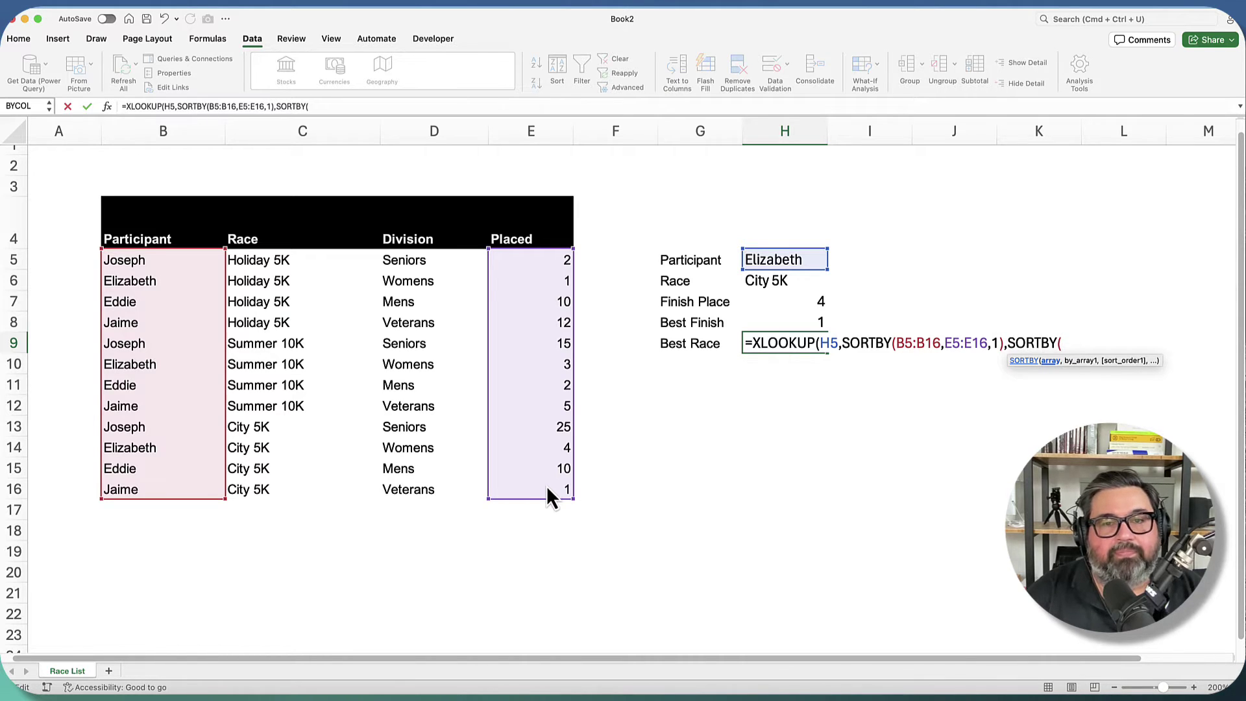
left_click_drag(286, 260, 300, 483)
type(",")
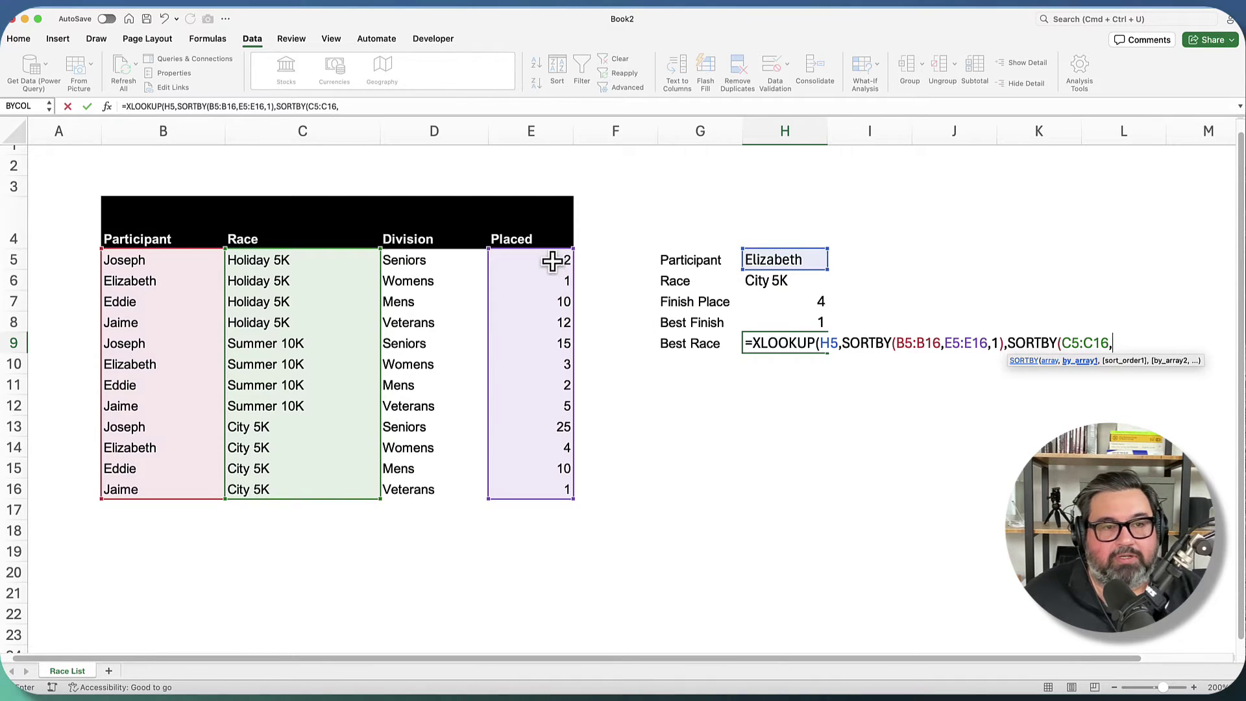
left_click_drag(556, 260, 549, 492)
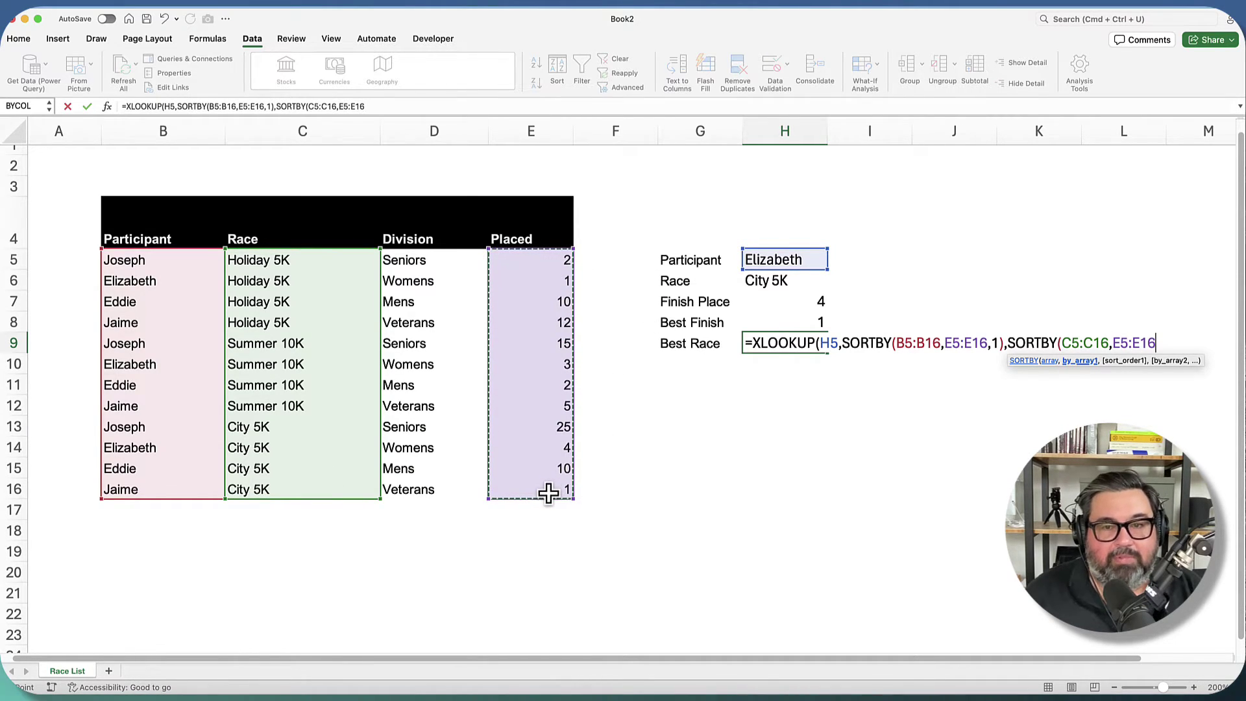
type(",")
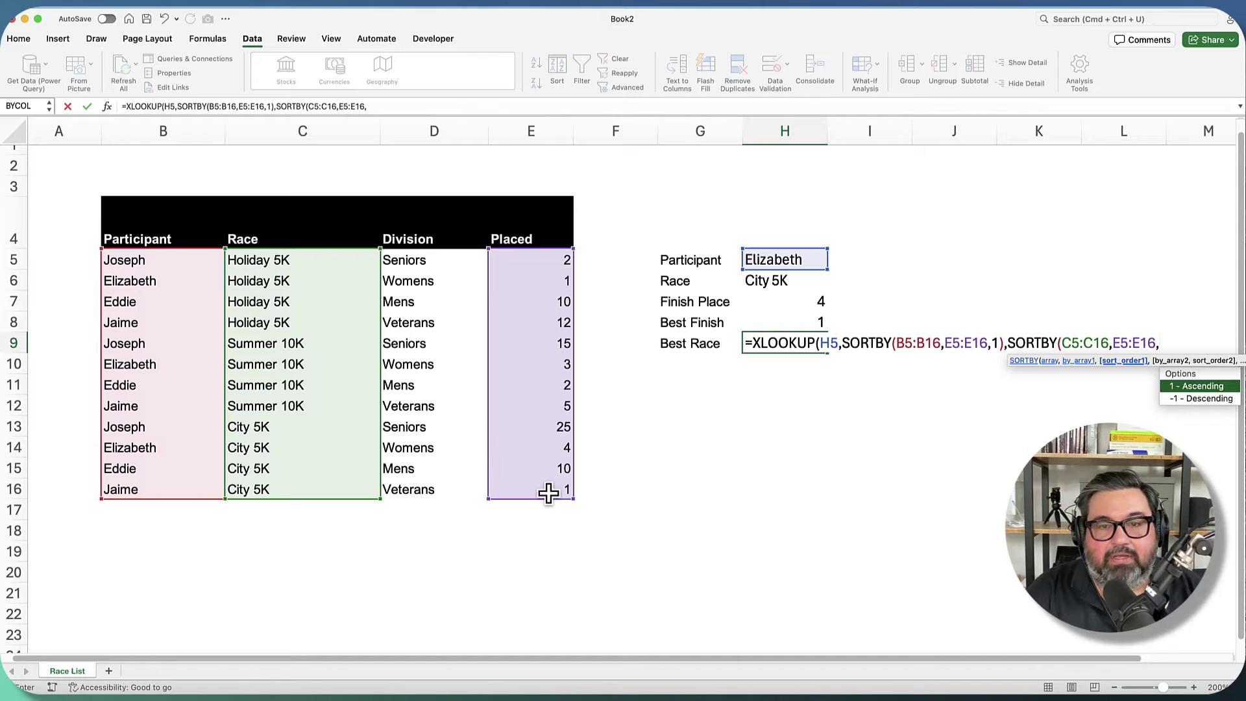
type("1))")
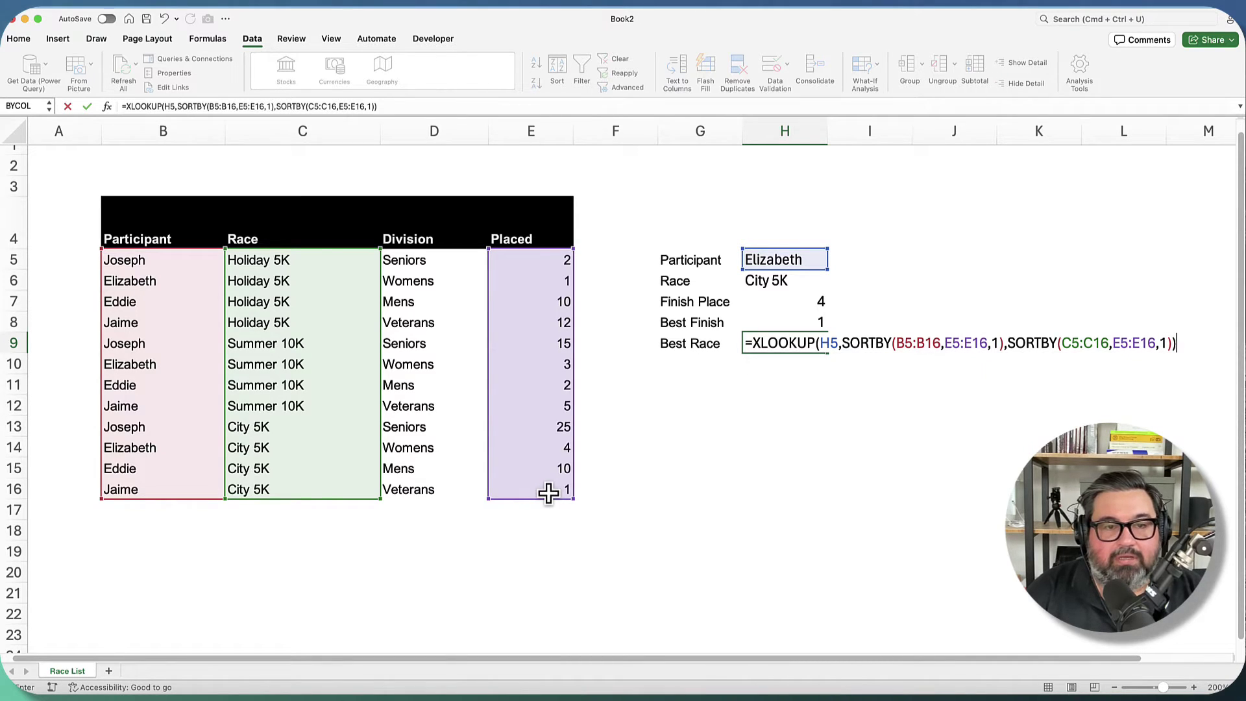
key("Return")
key("Up")
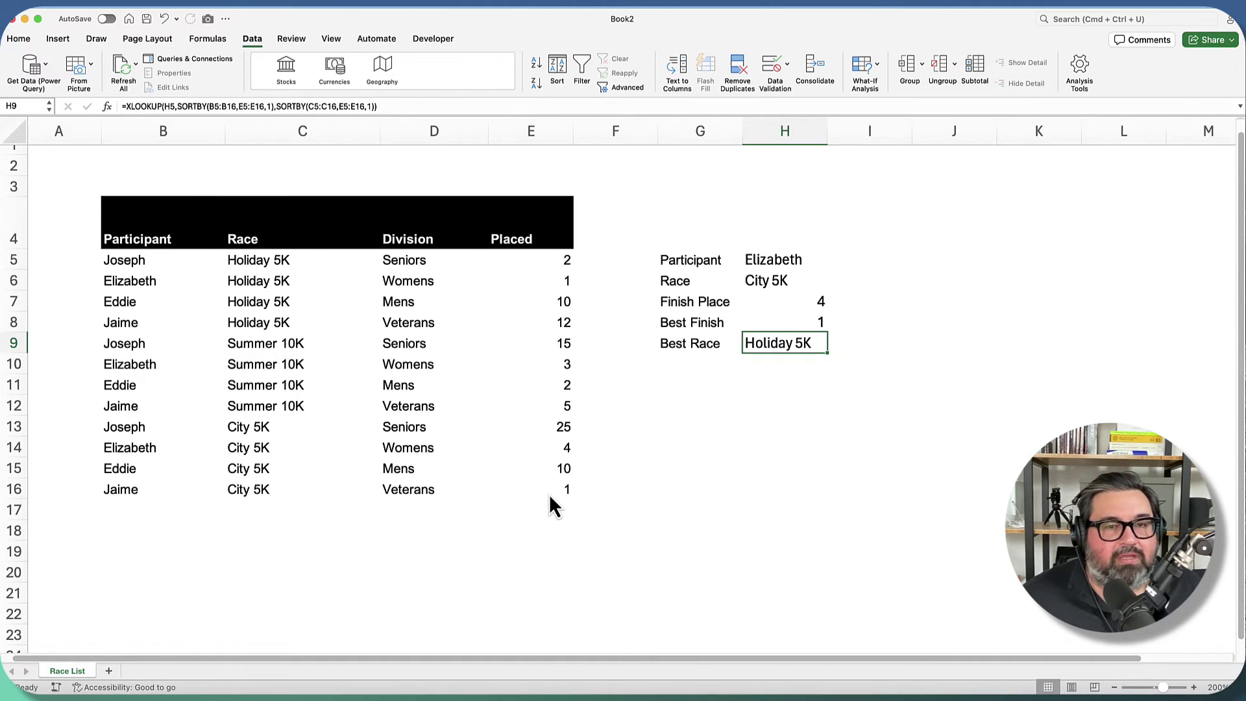
Check the Finish Place and Best Race formulas against Elizabeth's City 5K and Holiday 5K rows
left_click(798, 305)
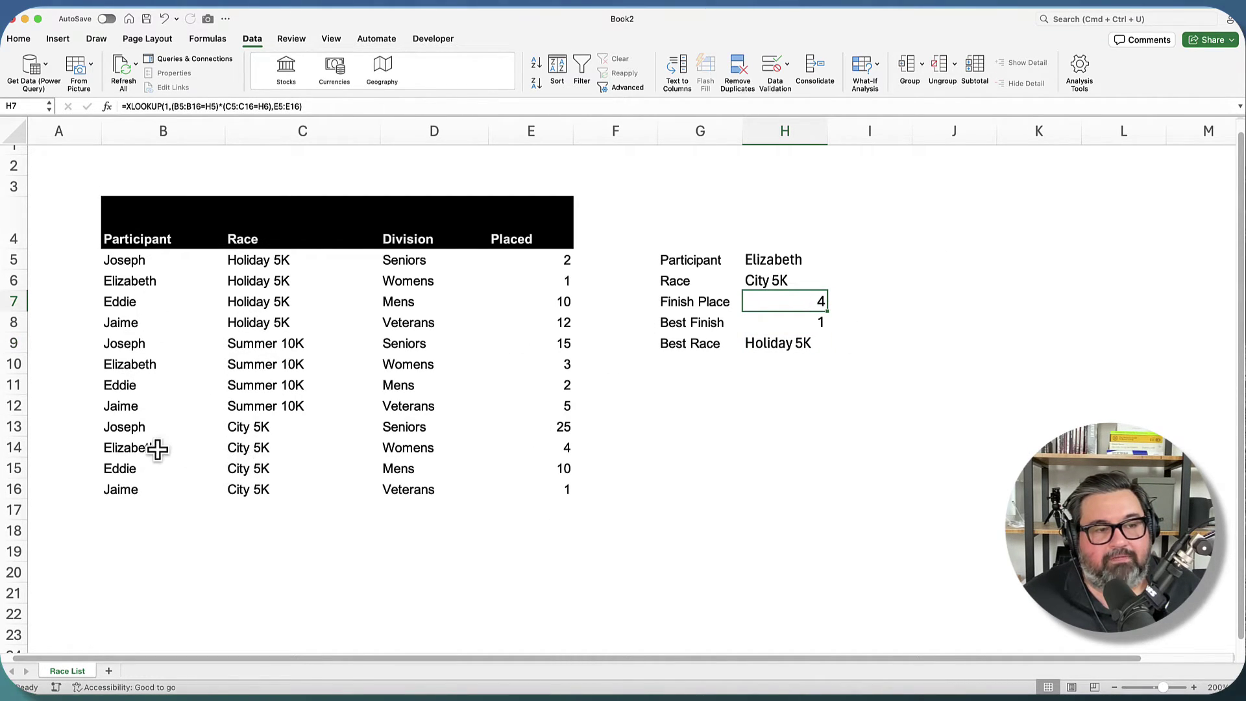
left_click_drag(159, 448, 556, 446)
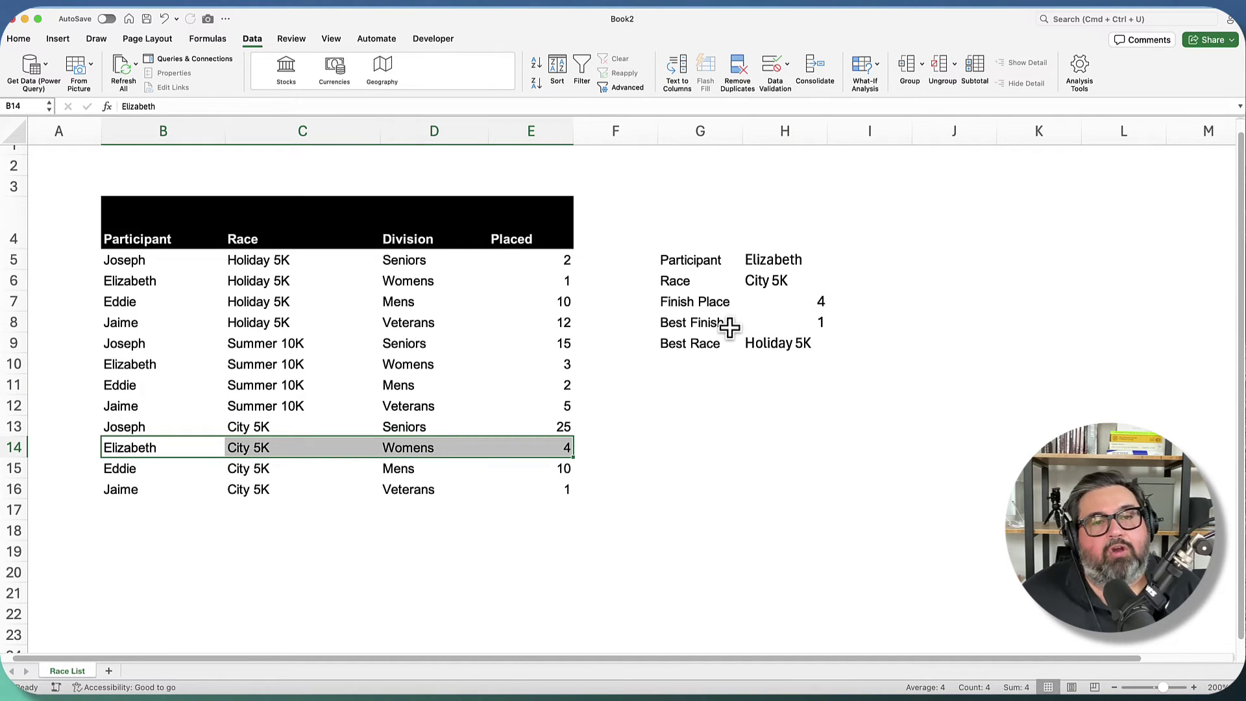
left_click(800, 347)
left_click_drag(161, 281, 506, 281)
Set the participant to Jaime and the race to Summer 10K
left_click(807, 259)
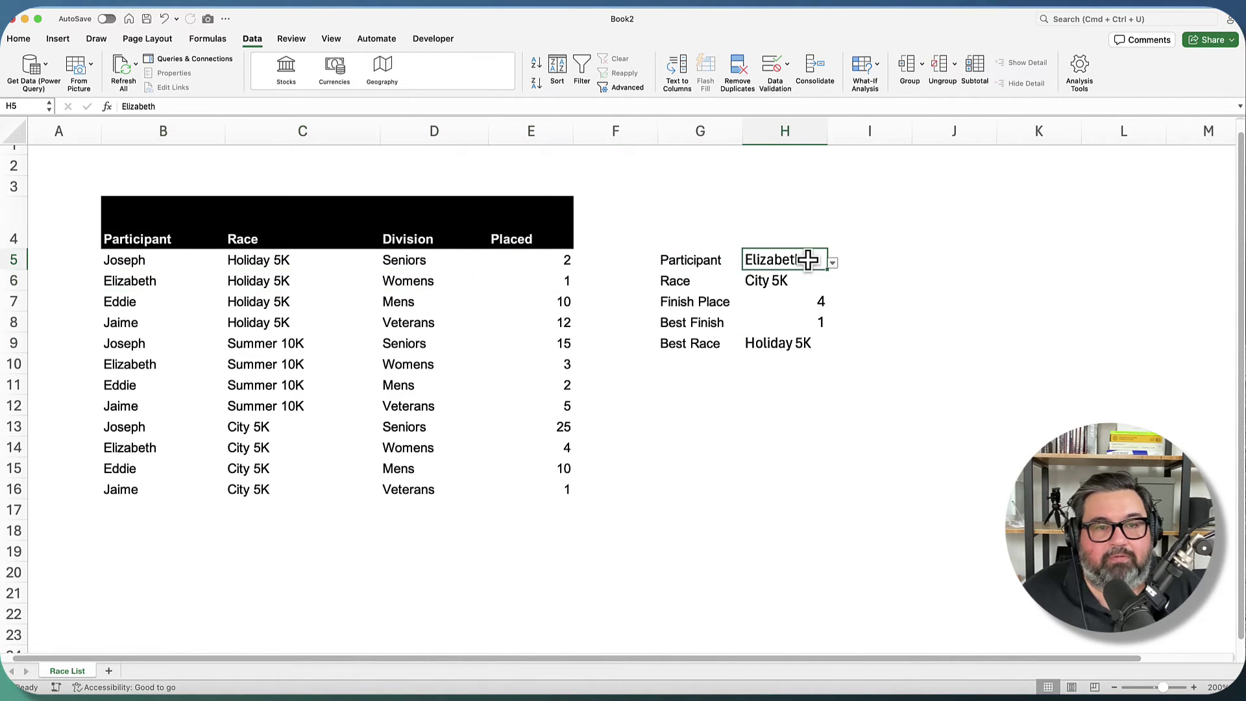
left_click(833, 262)
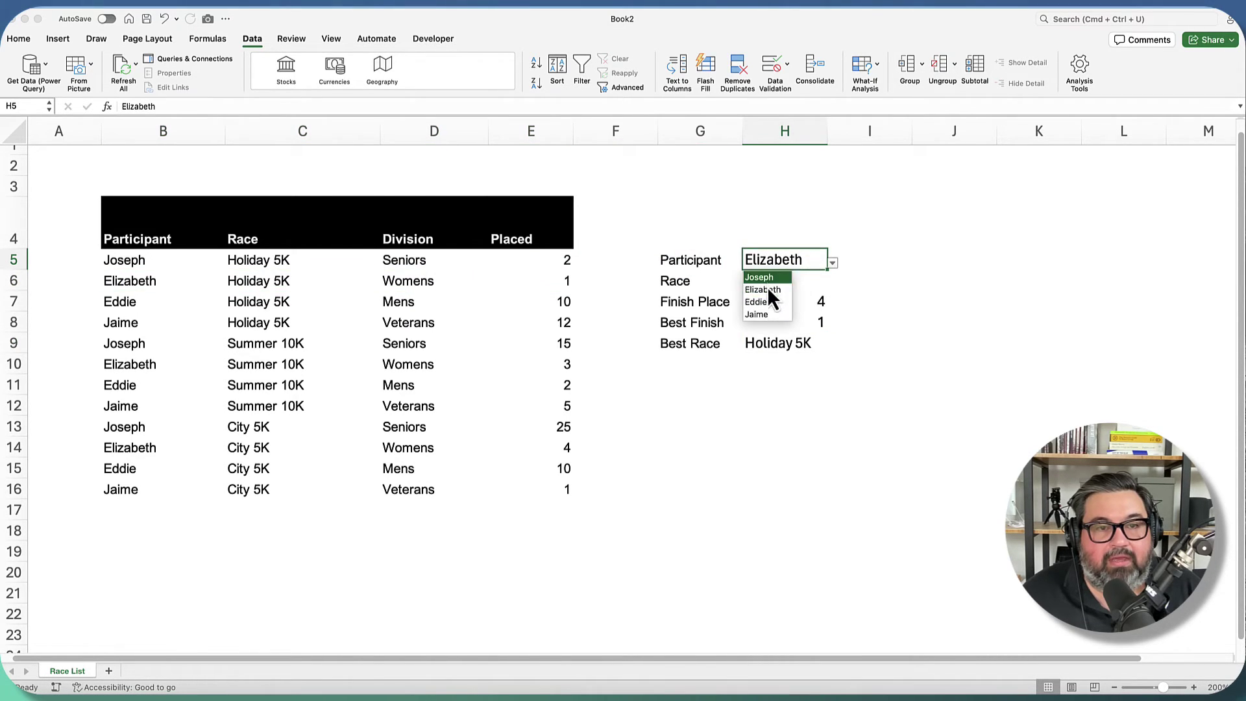
left_click(768, 315)
left_click(788, 283)
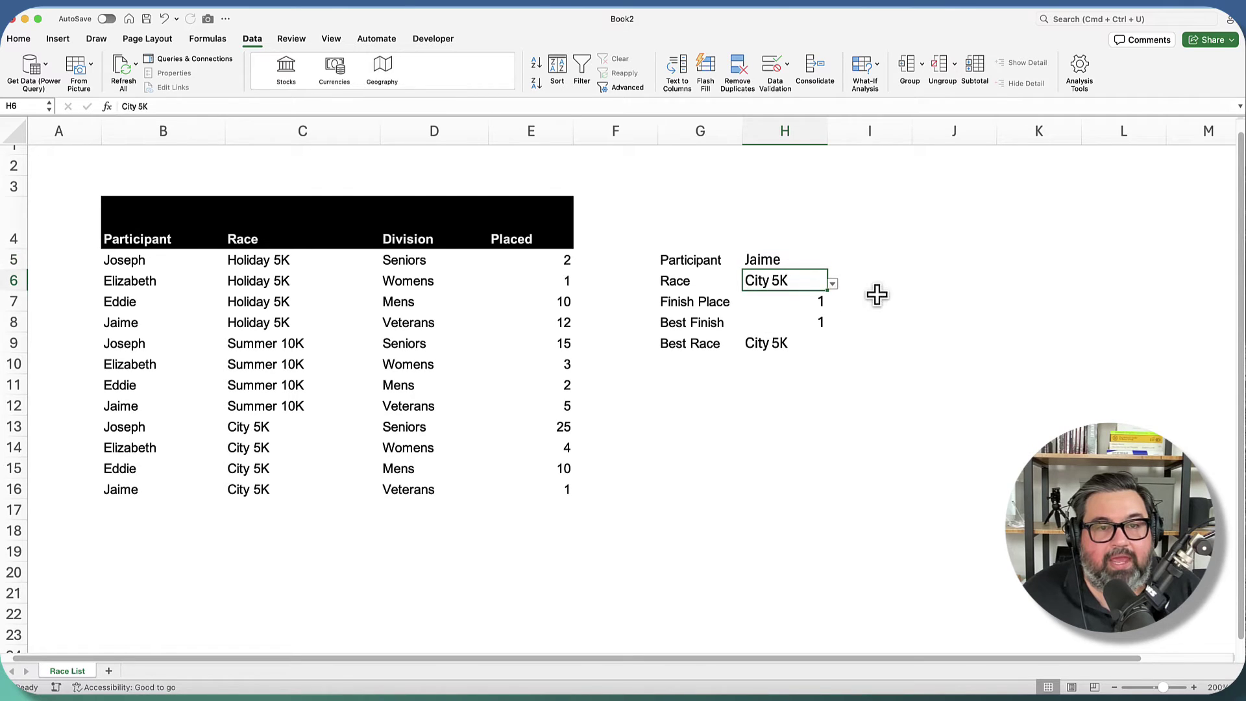
left_click(833, 284)
left_click(789, 313)
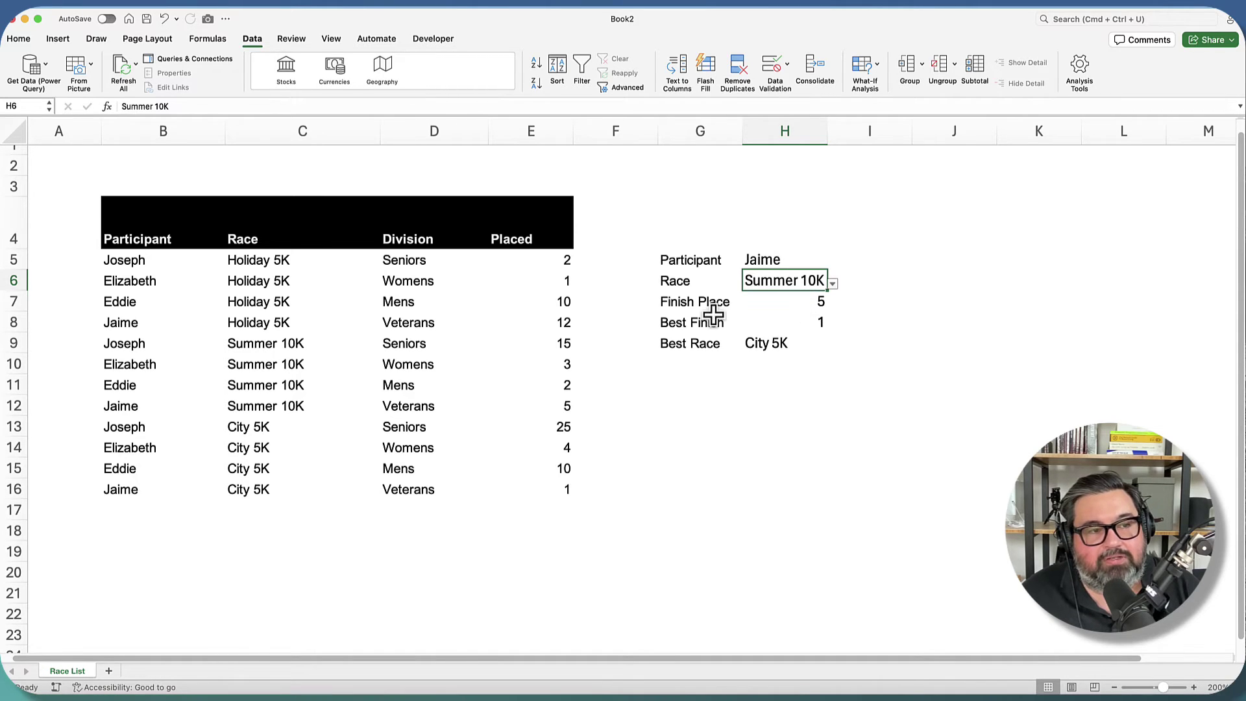
Verify Jaime's Summer 10K placing of 5 and City 5K win in row 16
left_click_drag(181, 411, 122, 407)
left_click(533, 401)
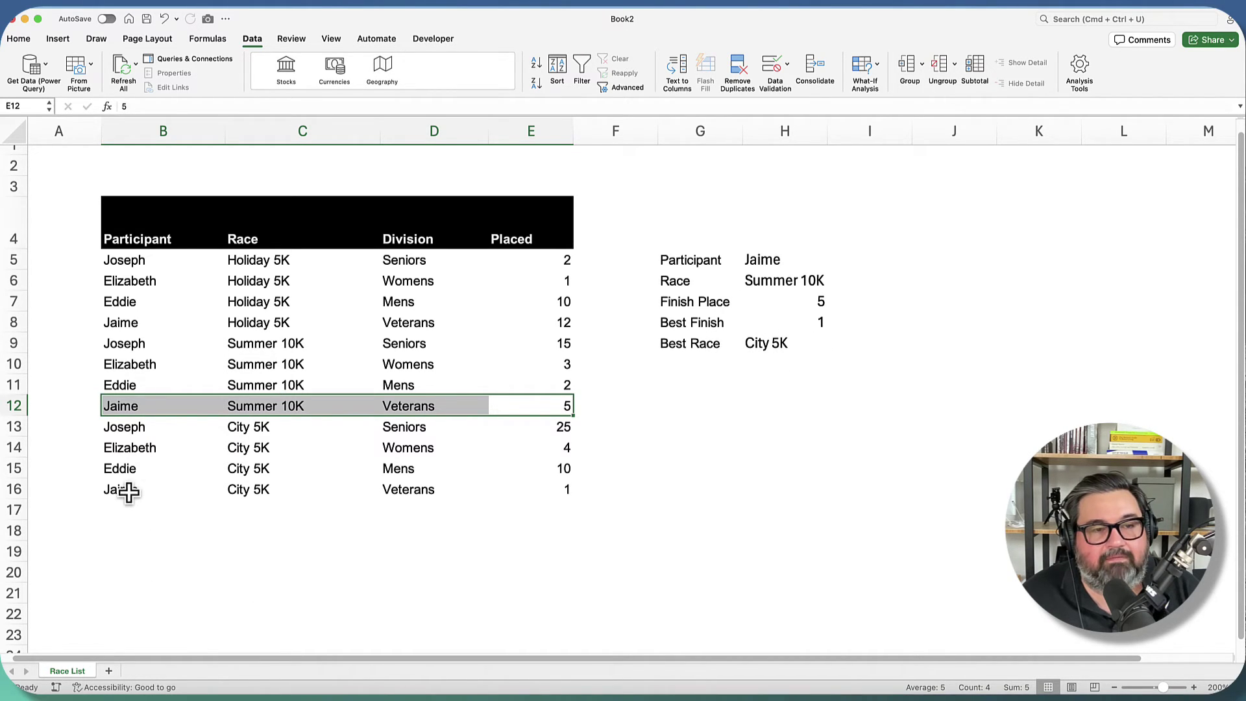
left_click_drag(127, 493, 512, 494)
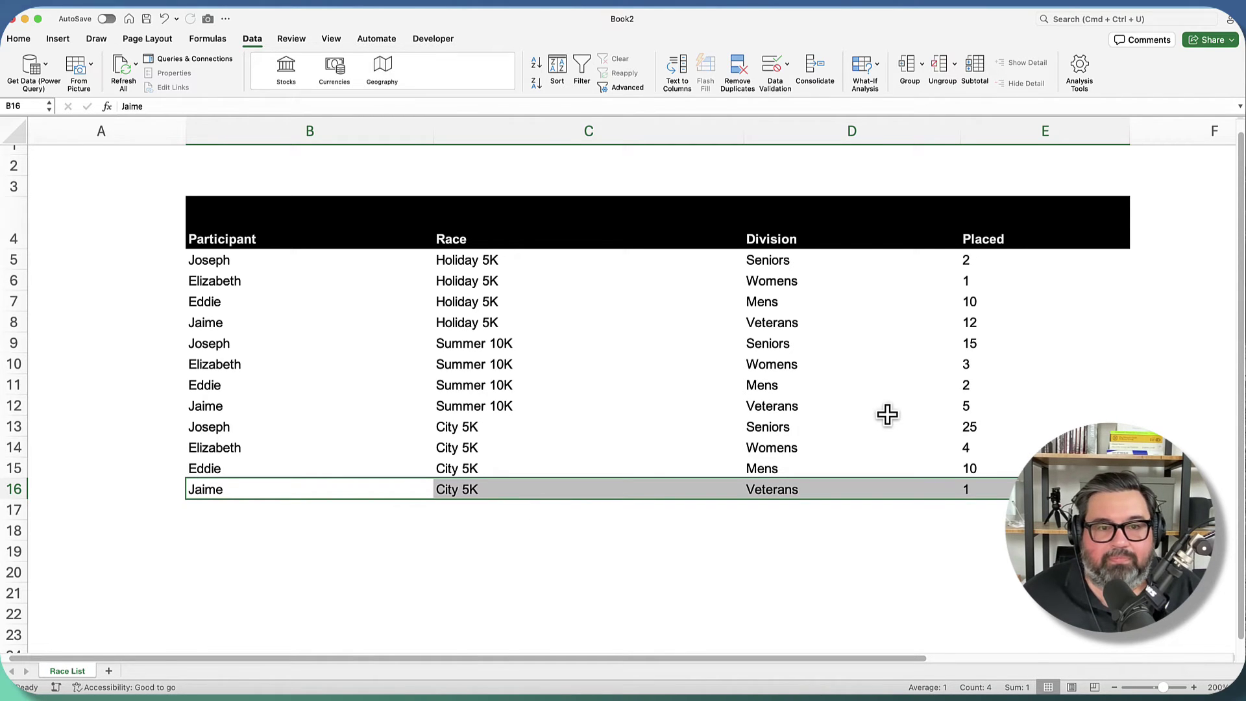
Drag column H's border wider until all three lookup formulas display in full
scroll(888, 414, "right", 10)
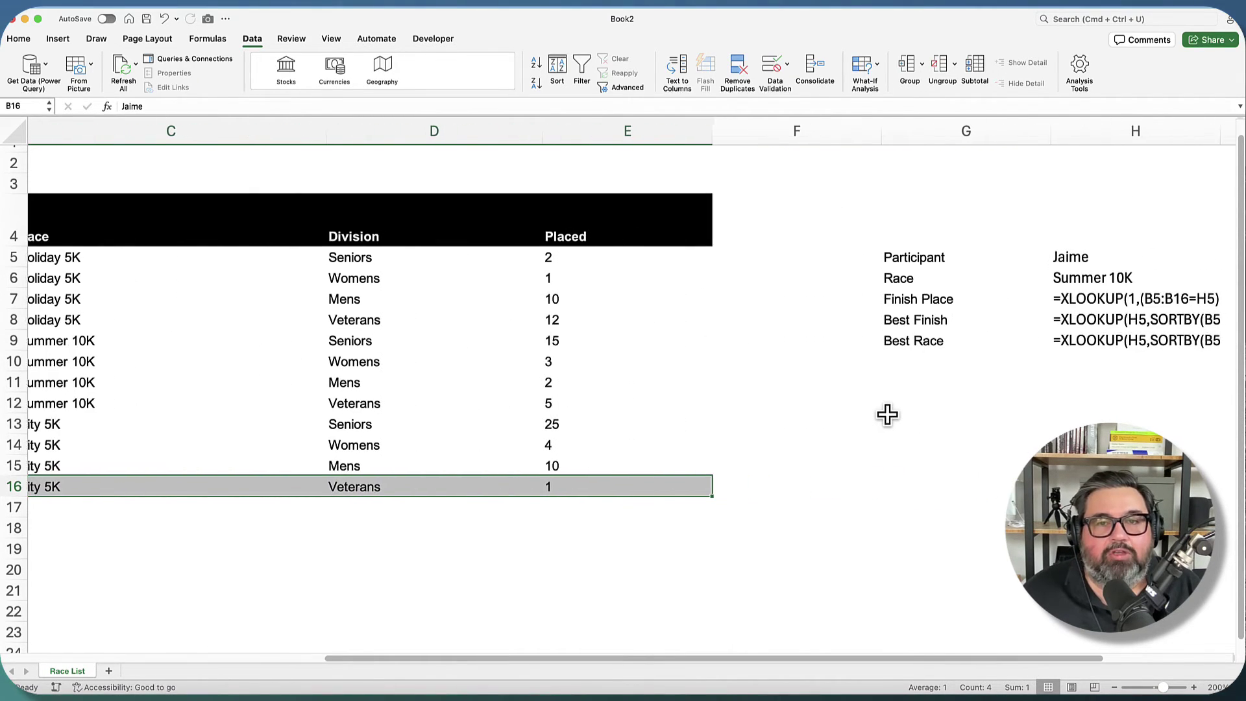
scroll(887, 414, "right", 2)
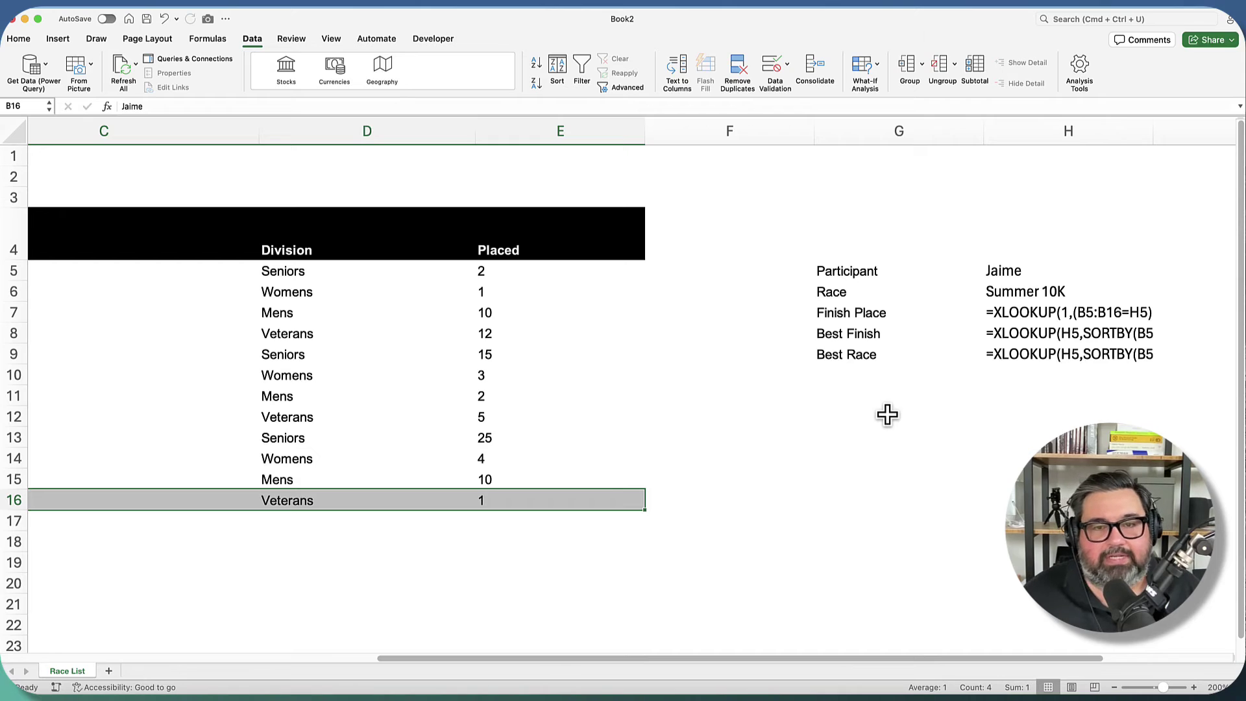
left_click_drag(1156, 120, 1233, 128)
scroll(1113, 184, "right", 4)
scroll(1112, 184, "right", 4)
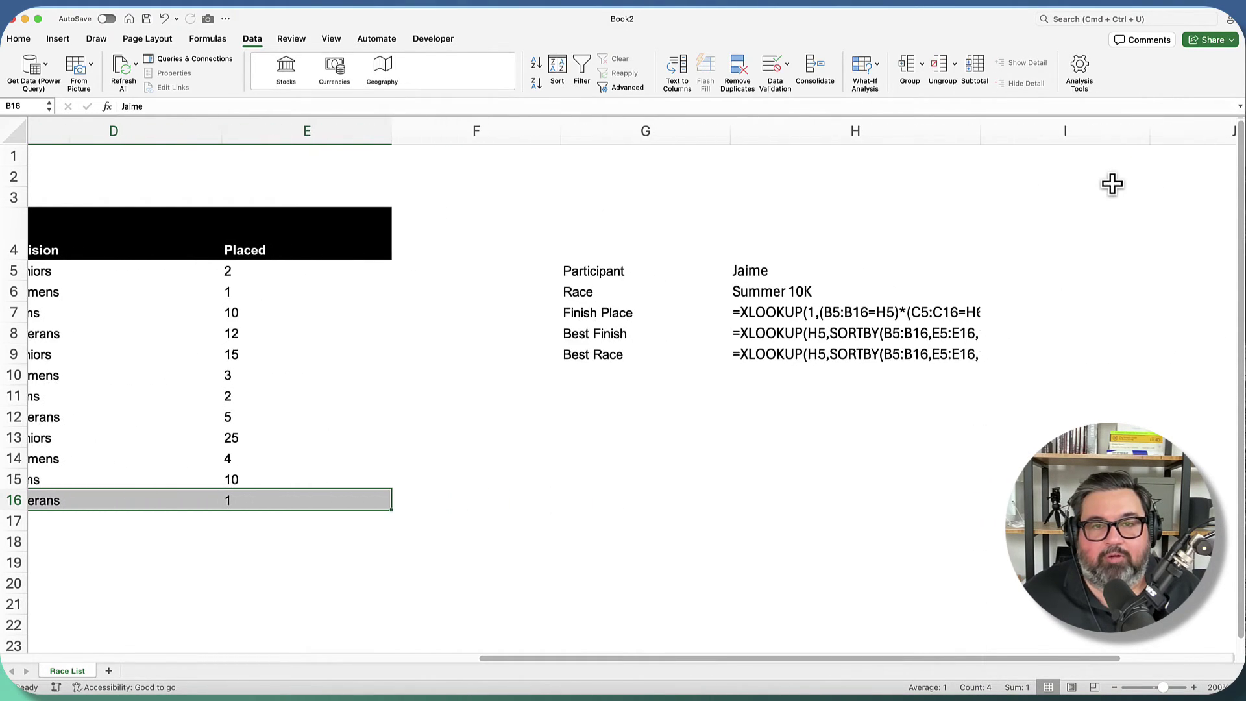
left_click_drag(979, 128, 1174, 135)
scroll(1146, 172, "right", 2)
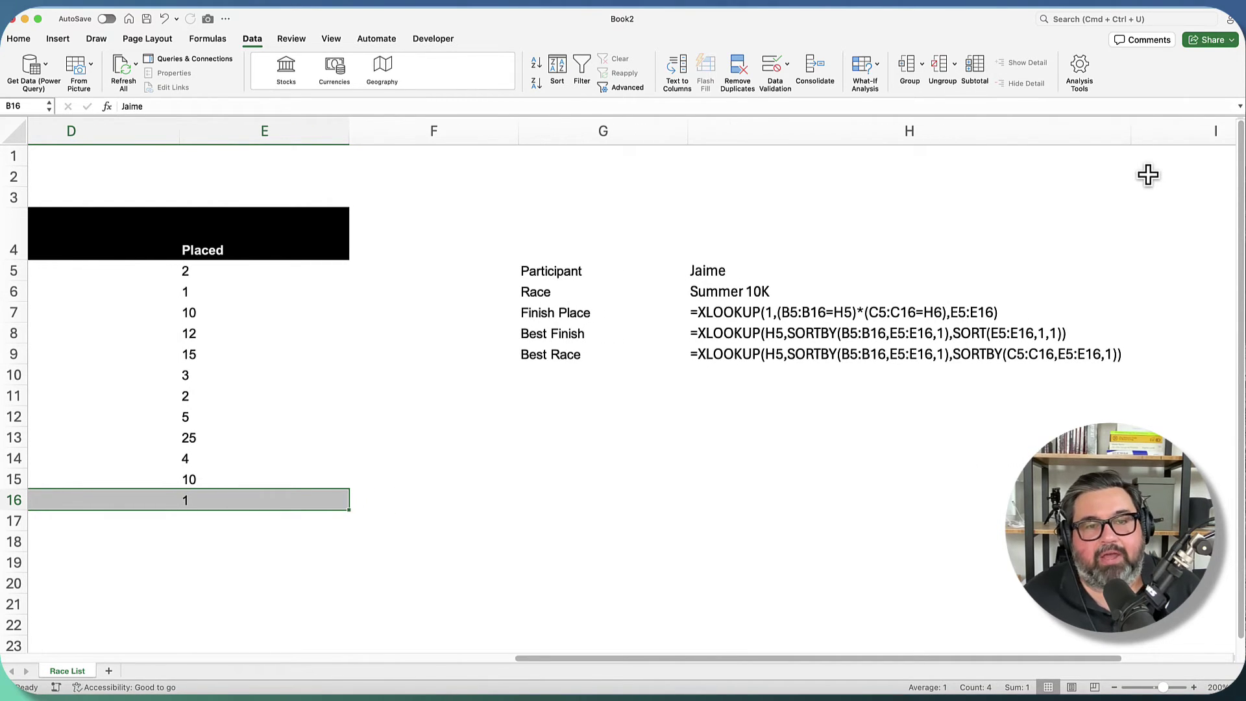